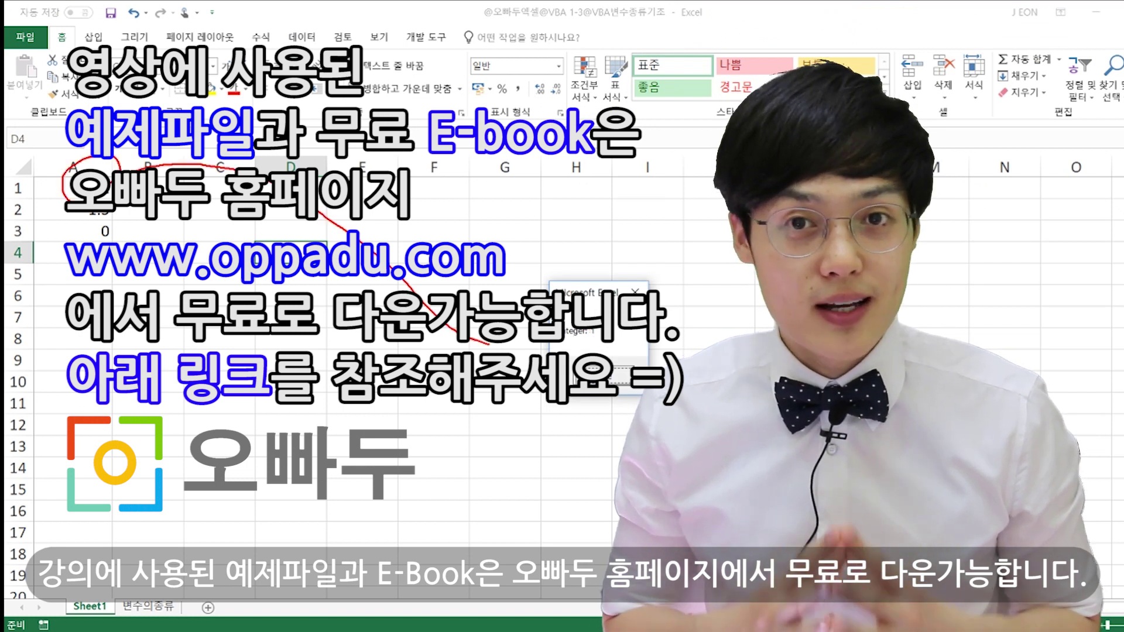
# Dismiss the Integer and Long result boxes to reach String: 1.
pyautogui.press('Return')
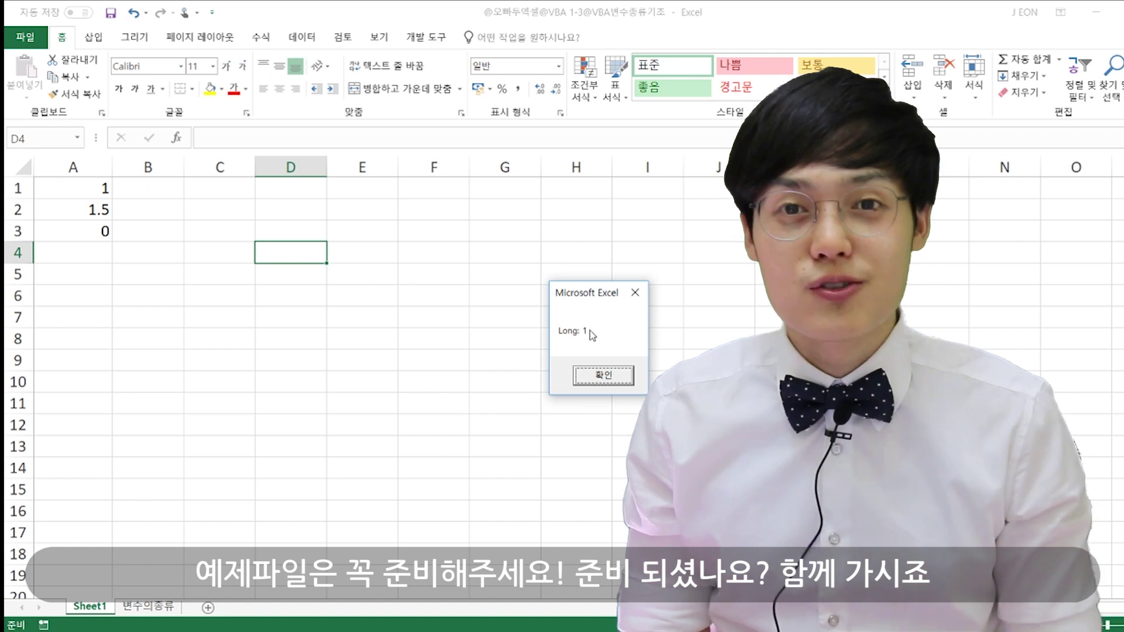
pyautogui.press('Return')
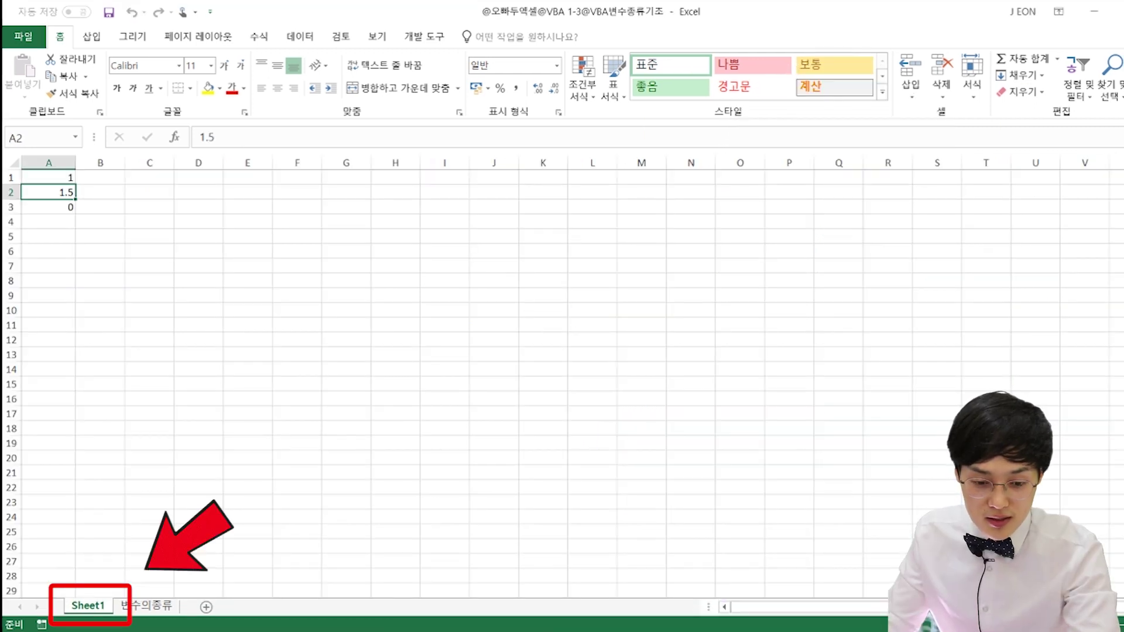
pyautogui.scroll(3, 75, 193)
pyautogui.click(75, 193)
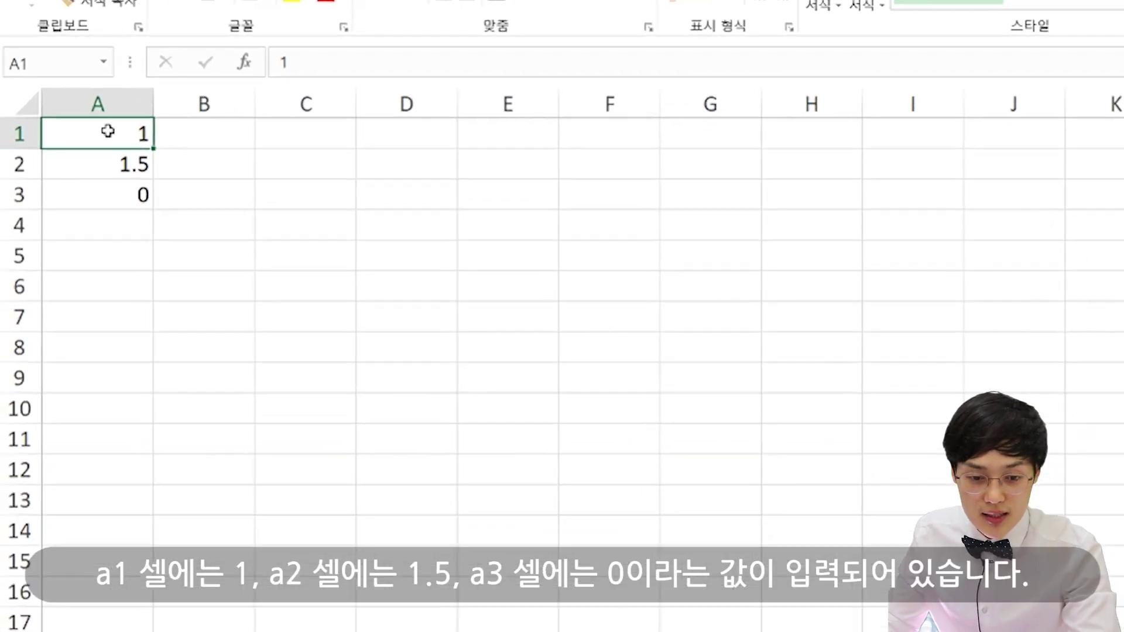
pyautogui.click(115, 166)
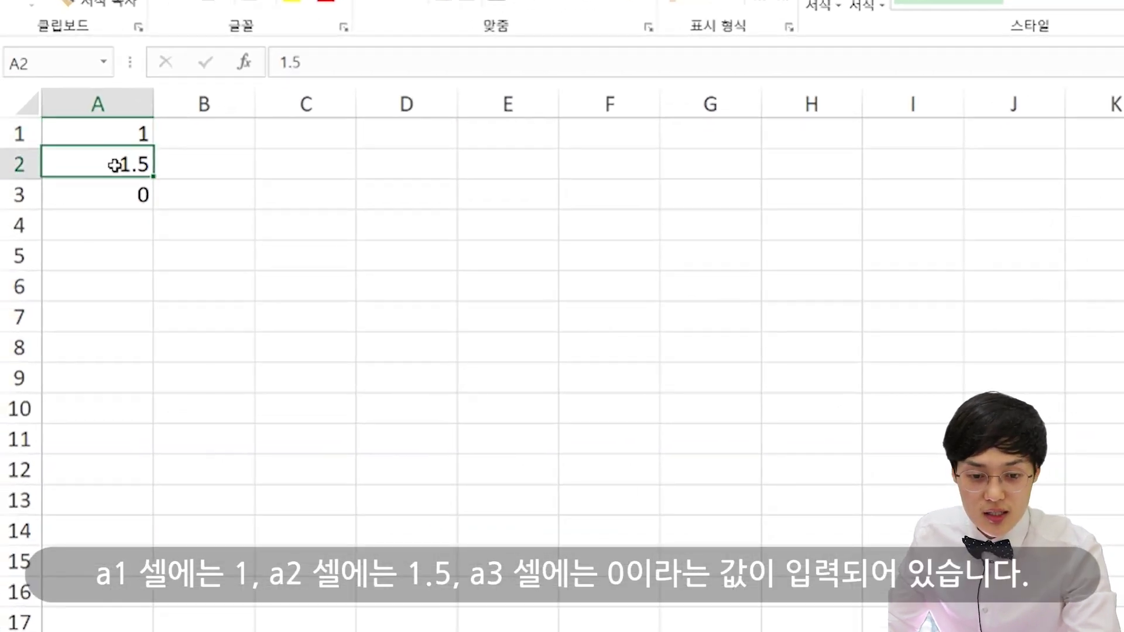
pyautogui.click(112, 192)
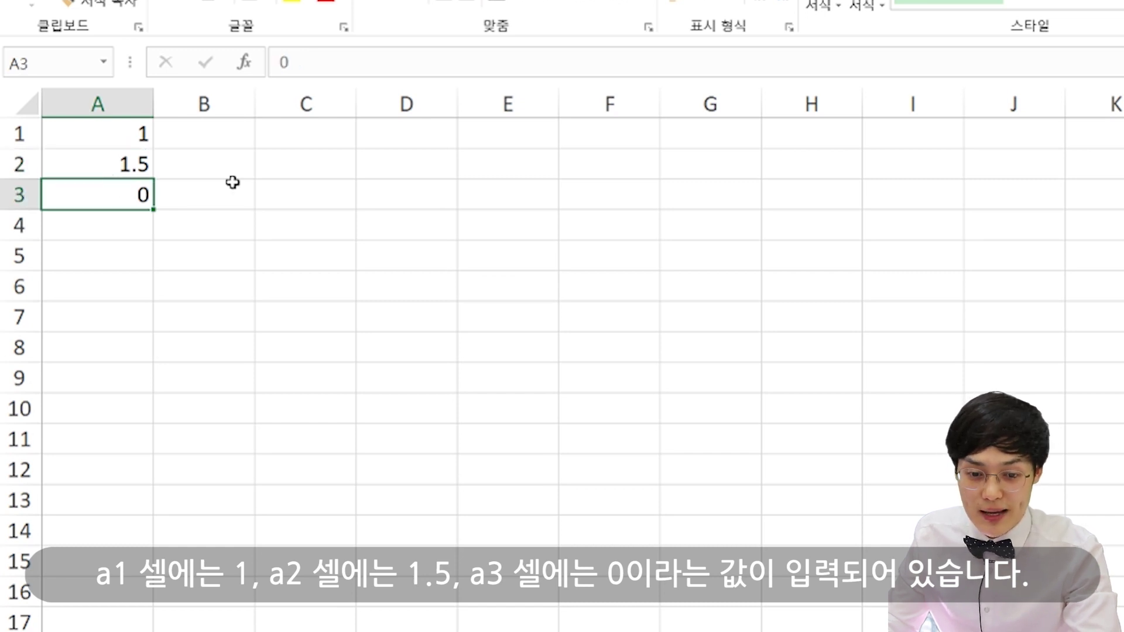
pyautogui.click(422, 229)
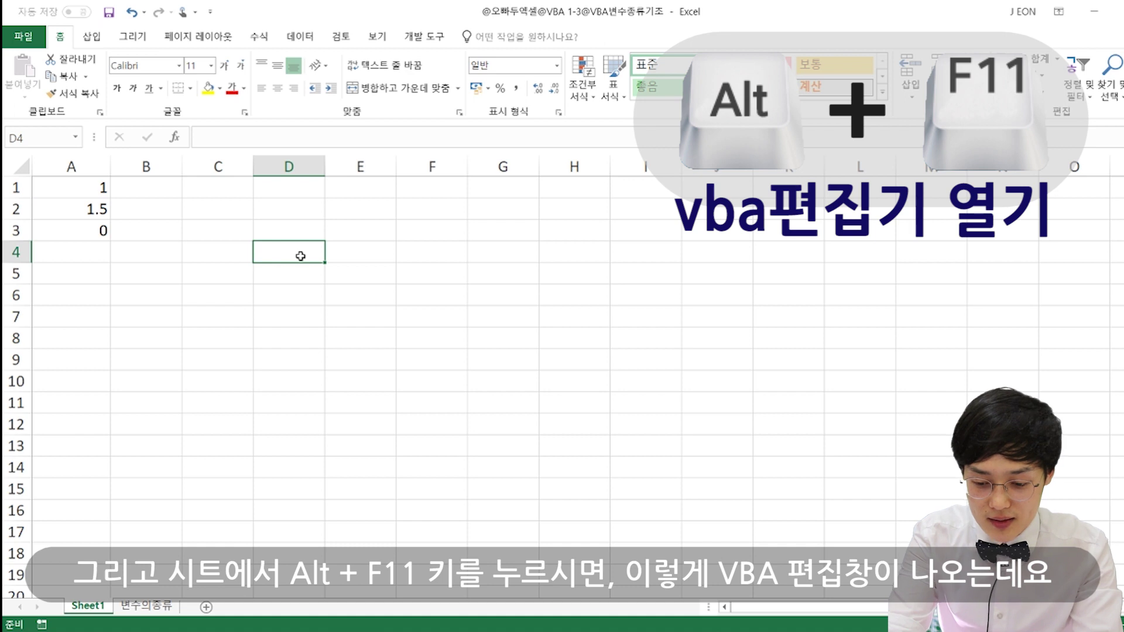
# Open the VBA editor beside the sheet, widen its code pane, and display the DataType_Test code.
pyautogui.hotkey('alt', 'F11')
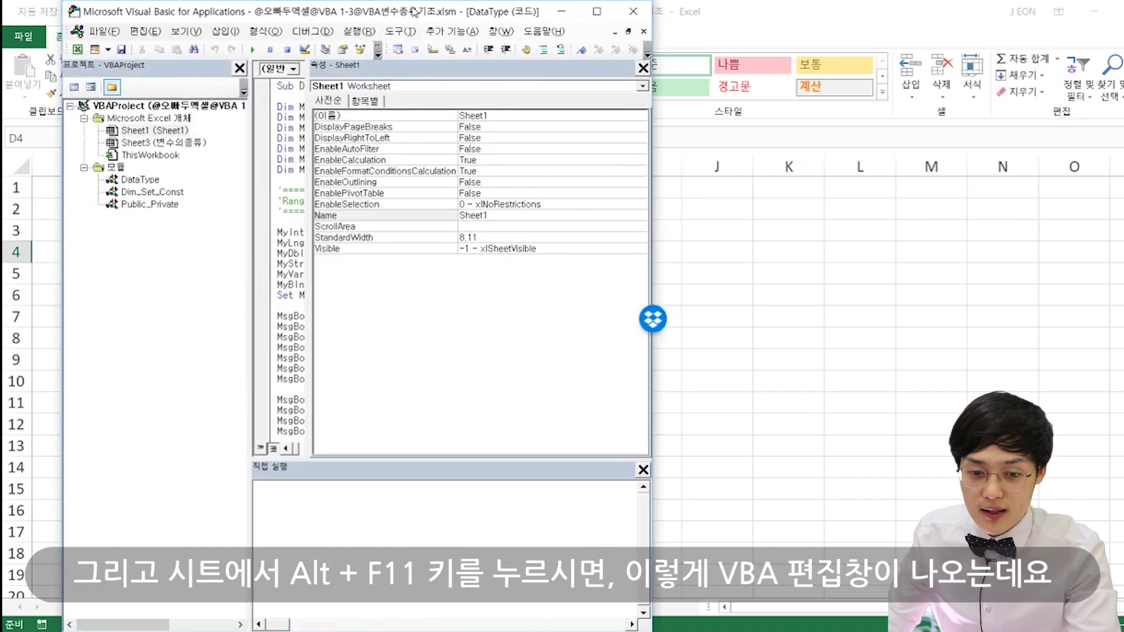
pyautogui.press('super+Right')
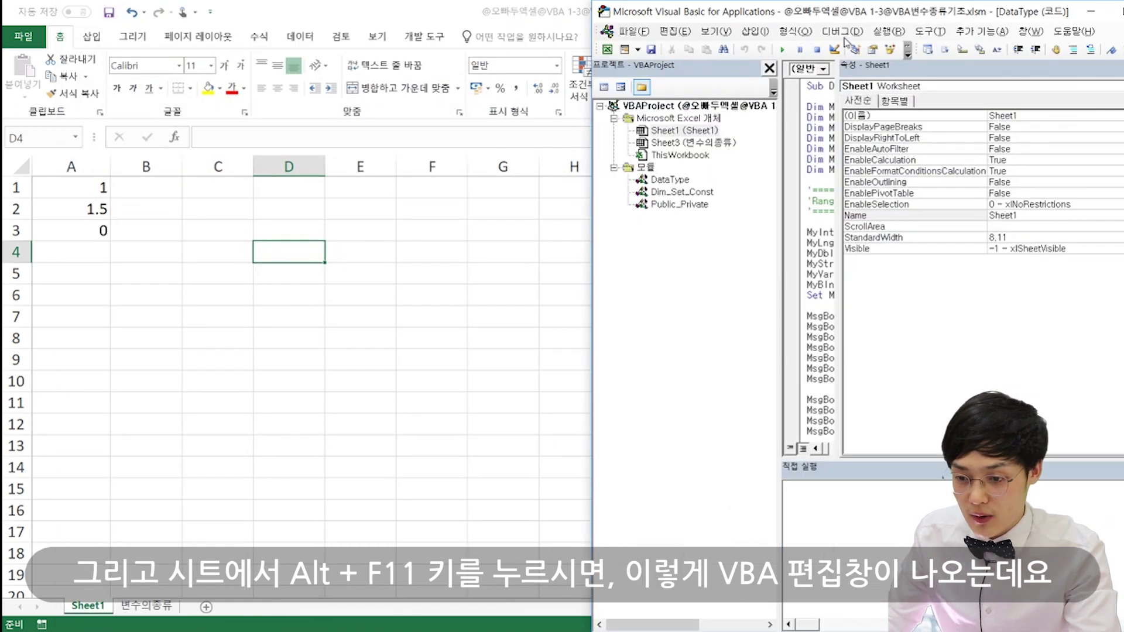
pyautogui.moveTo(838, 103); pyautogui.dragTo(1094, 103)
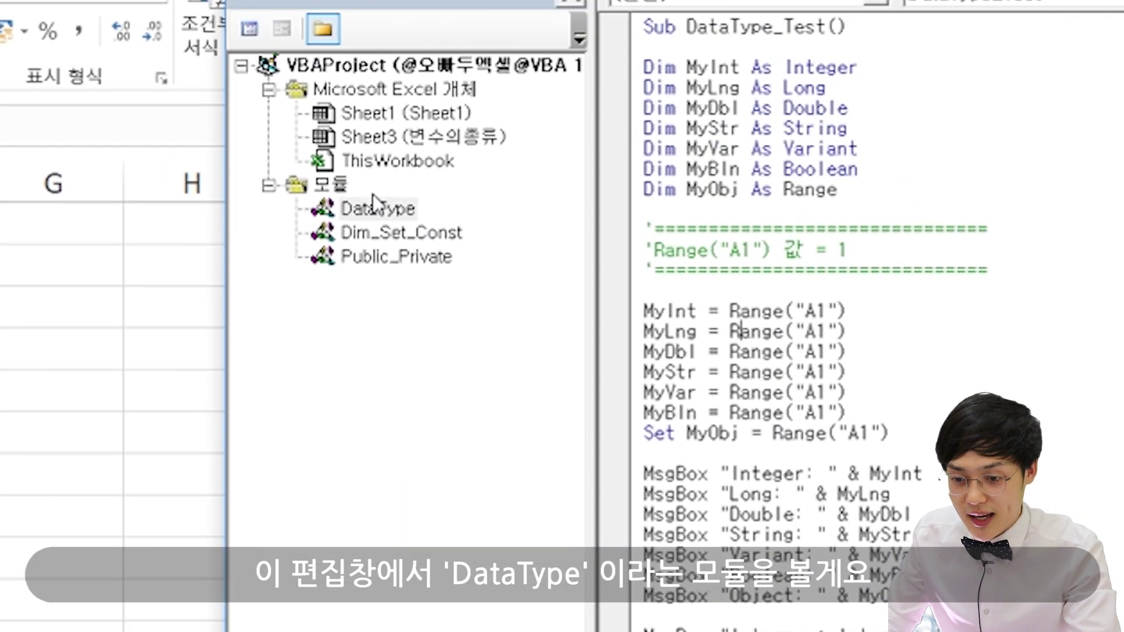
pyautogui.click(670, 179)
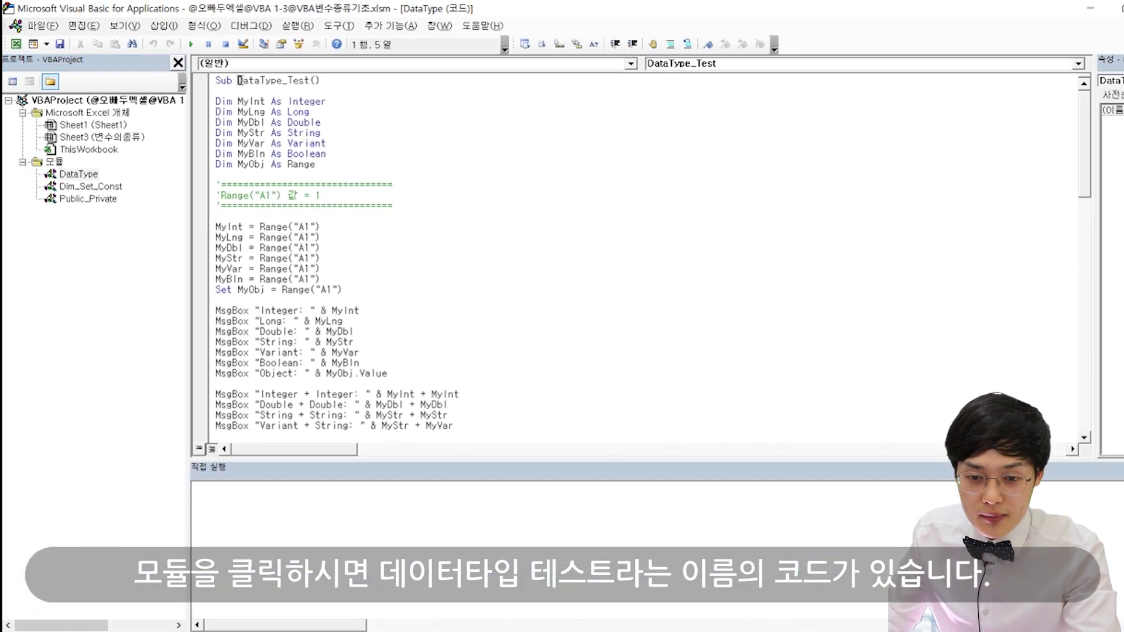
pyautogui.moveTo(239, 80); pyautogui.dragTo(326, 80)
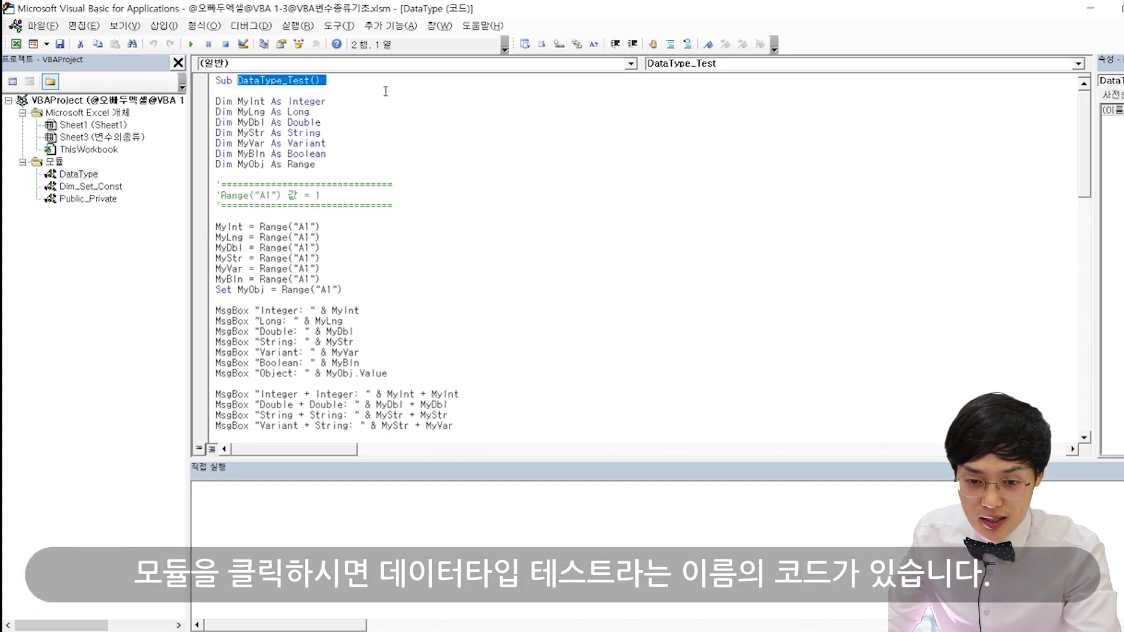
pyautogui.click(335, 151)
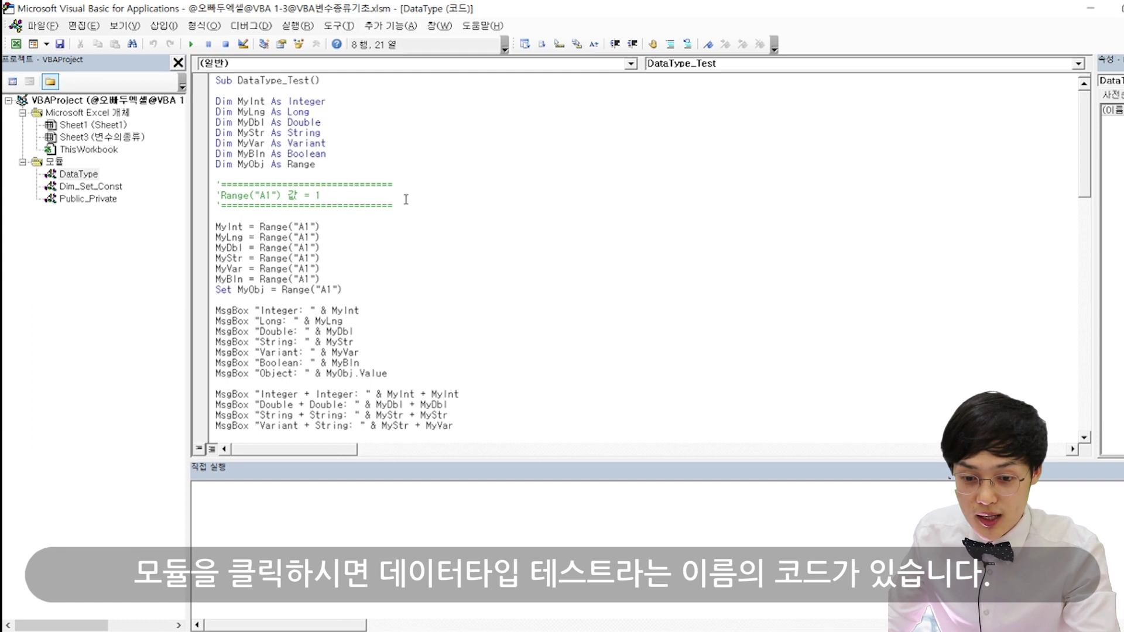
pyautogui.scroll(-4, 438, 205)
pyautogui.scroll(-3, 434, 199)
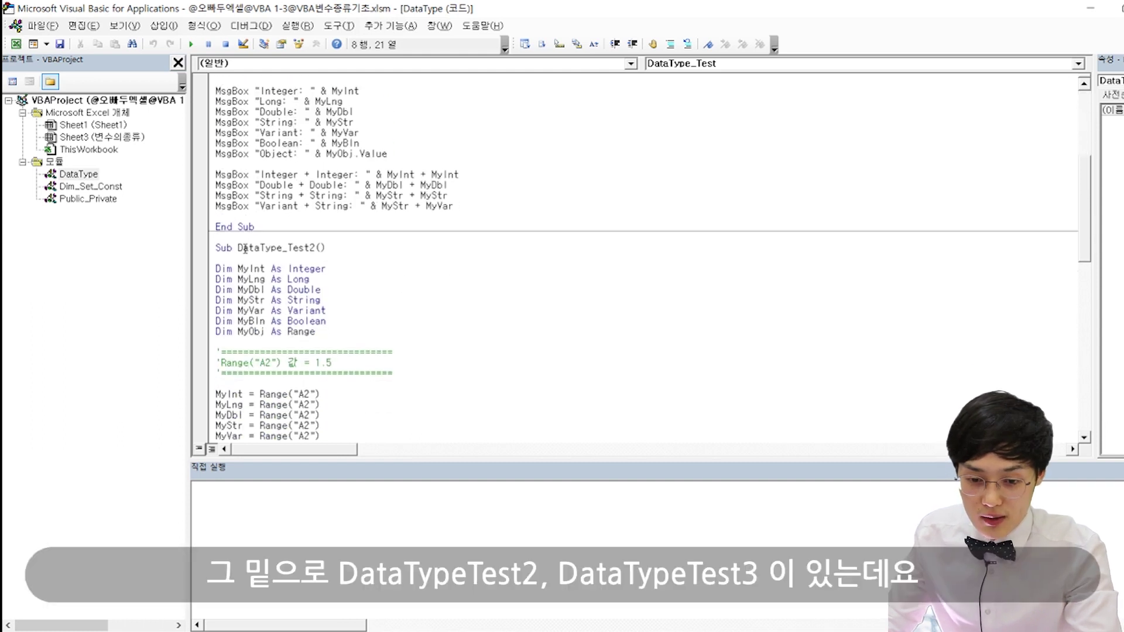
pyautogui.click(311, 247)
pyautogui.scroll(-5, 313, 252)
pyautogui.scroll(-7, 316, 258)
pyautogui.scroll(-2, 319, 263)
pyautogui.scroll(4, 321, 270)
pyautogui.scroll(-4, 321, 270)
pyautogui.scroll(-4, 321, 269)
pyautogui.scroll(20, 383, 176)
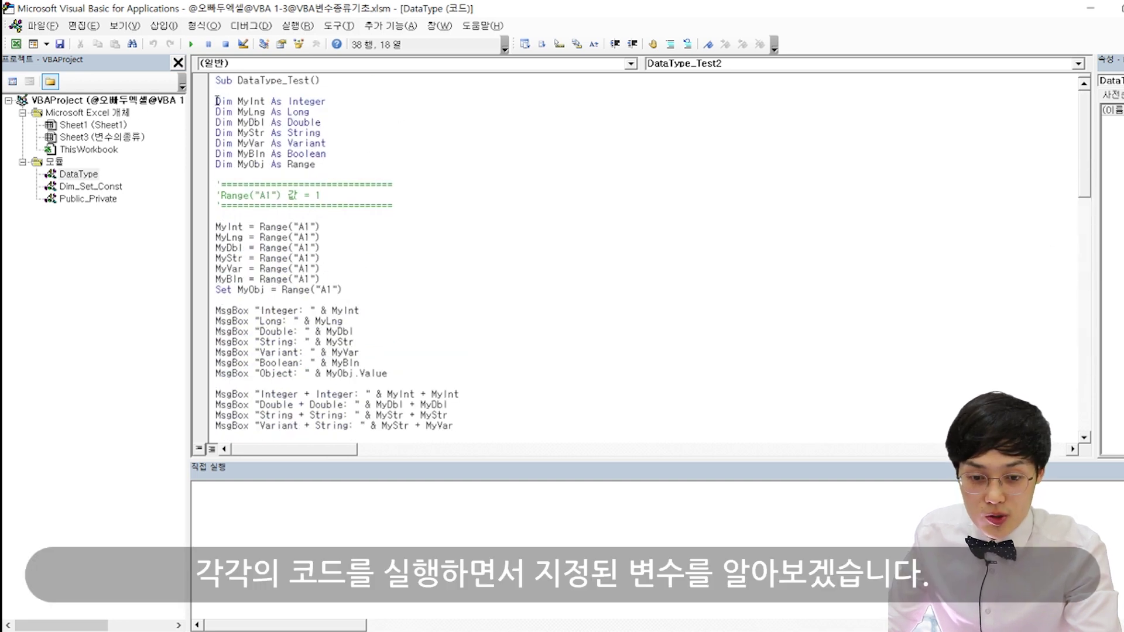
pyautogui.moveTo(217, 101); pyautogui.dragTo(320, 165)
pyautogui.click(472, 246)
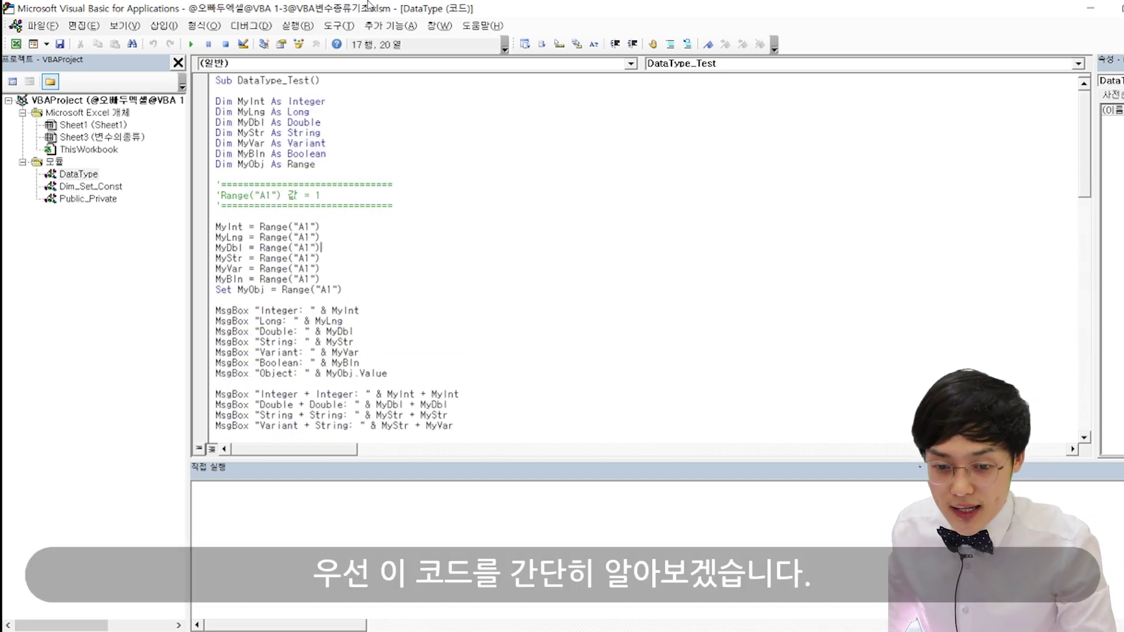
pyautogui.moveTo(375, 5); pyautogui.dragTo(1123, 234)
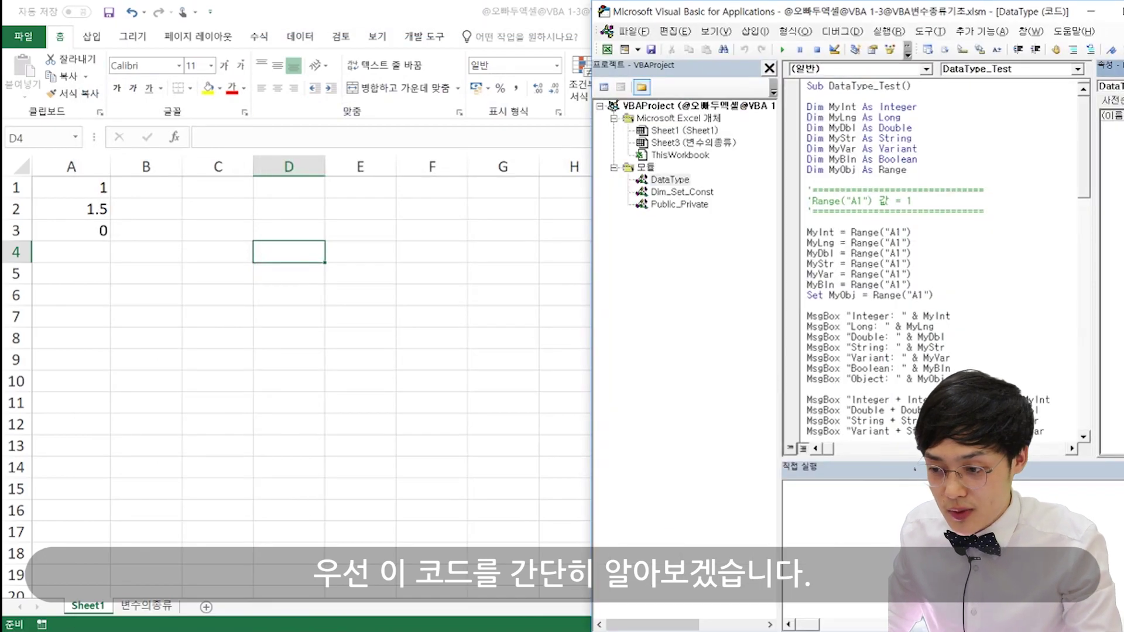
pyautogui.press('super+Up')
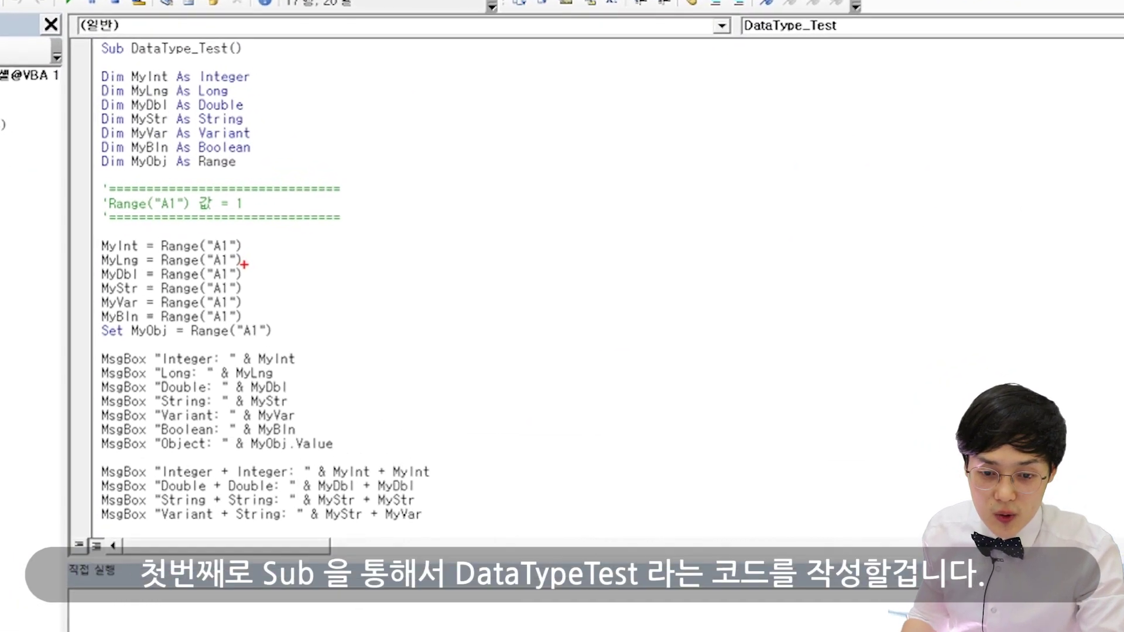
pyautogui.moveTo(45, 53)
pyautogui.mouseDown()
pyautogui.moveTo(93, 36)
pyautogui.moveTo(52, 61)
pyautogui.moveTo(218, 52)
pyautogui.moveTo(221, 19)
pyautogui.moveTo(72, 35)
pyautogui.mouseUp()
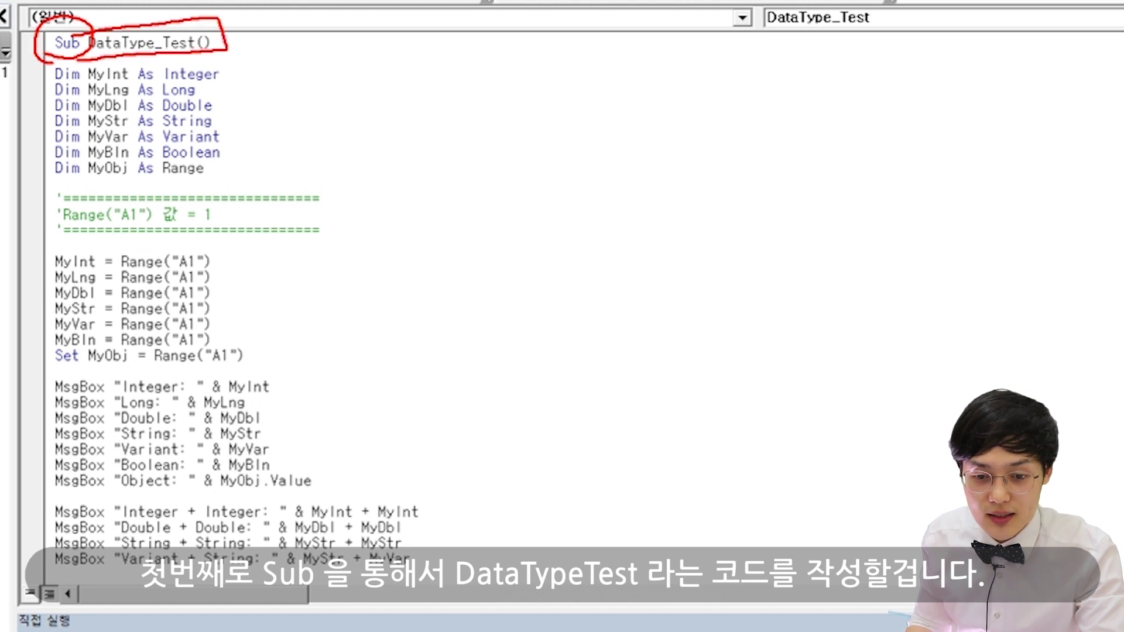
pyautogui.moveTo(426, 16)
pyautogui.mouseDown()
pyautogui.moveTo(459, 202)
pyautogui.moveTo(467, 534)
pyautogui.mouseUp()
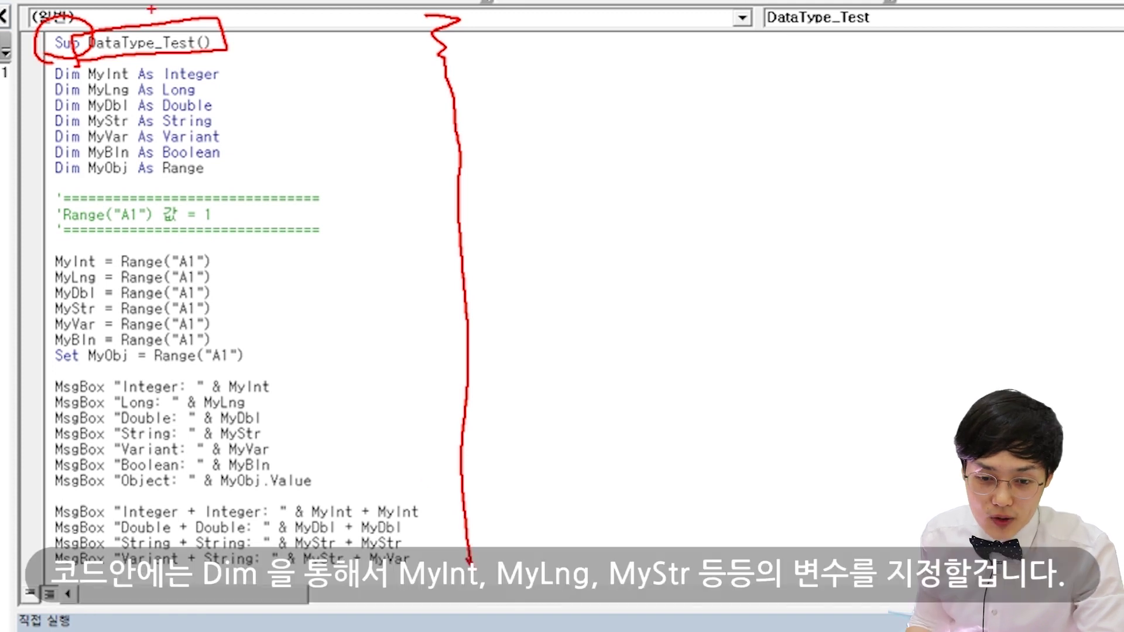
pyautogui.moveTo(76, 86)
pyautogui.mouseDown()
pyautogui.moveTo(59, 58)
pyautogui.moveTo(97, 88)
pyautogui.moveTo(128, 92)
pyautogui.mouseUp()
pyautogui.moveTo(80, 120)
pyautogui.mouseDown()
pyautogui.moveTo(125, 111)
pyautogui.moveTo(125, 125)
pyautogui.mouseUp()
pyautogui.moveTo(248, 75); pyautogui.dragTo(262, 156)
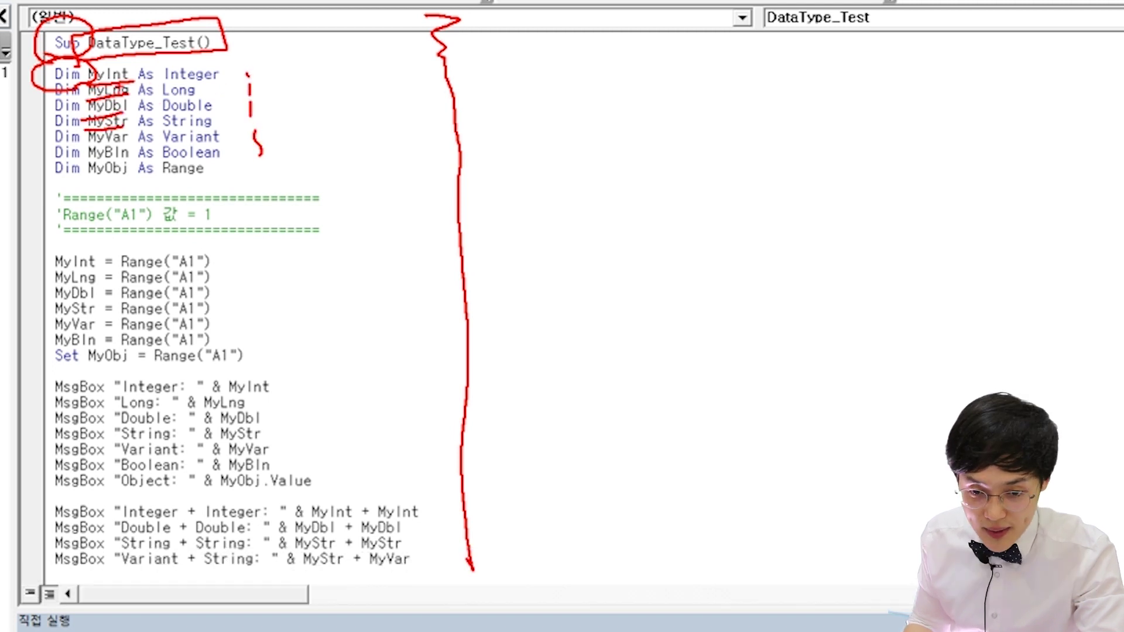
pyautogui.moveTo(163, 78); pyautogui.dragTo(229, 75)
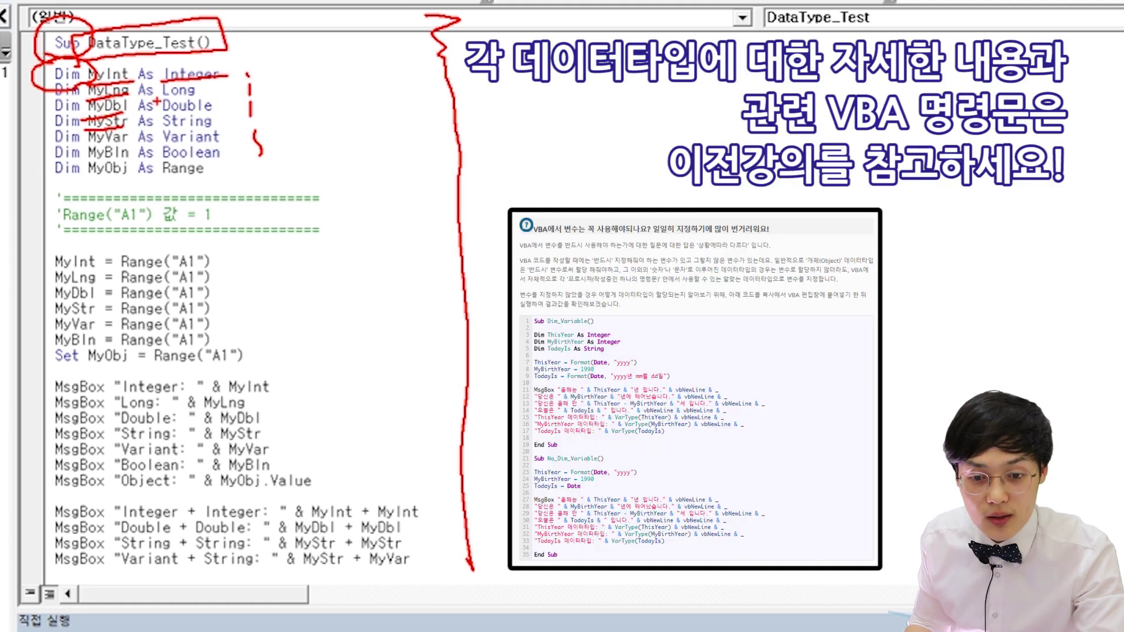
pyautogui.moveTo(152, 99)
pyautogui.mouseDown()
pyautogui.moveTo(198, 92)
pyautogui.moveTo(218, 108)
pyautogui.mouseUp()
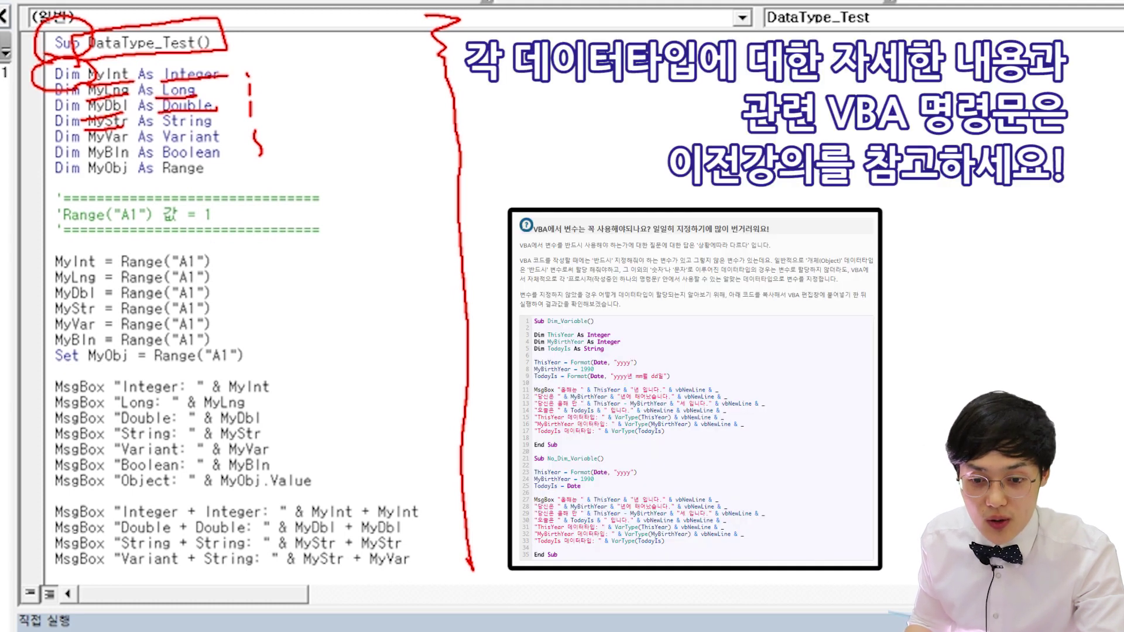
pyautogui.moveTo(270, 69)
pyautogui.mouseDown()
pyautogui.moveTo(277, 171)
pyautogui.moveTo(288, 162)
pyautogui.mouseUp()
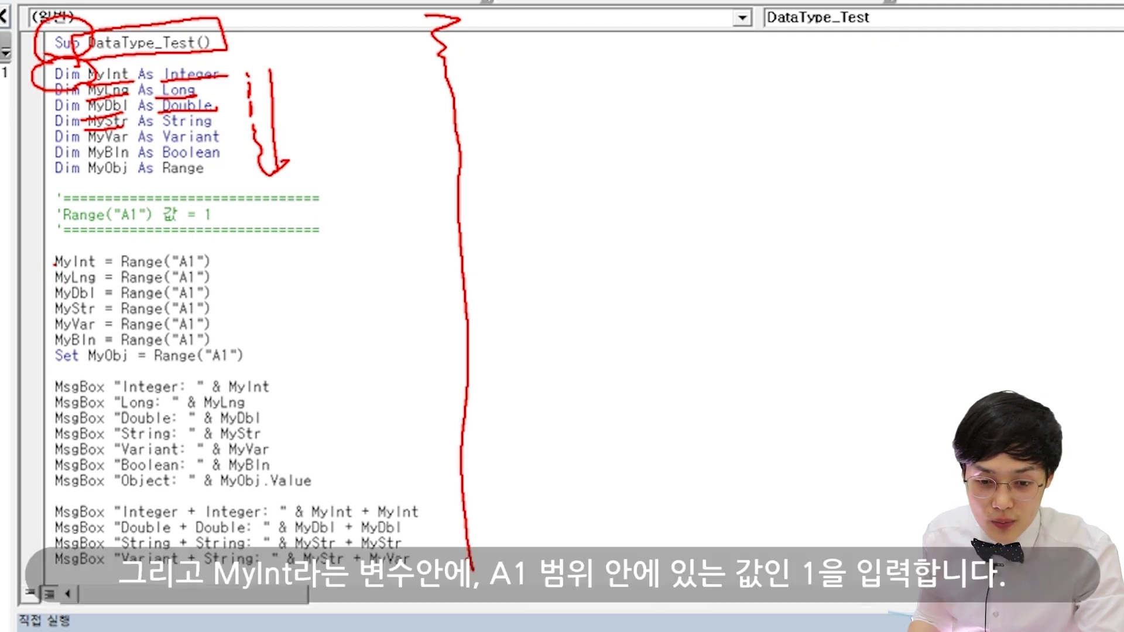
pyautogui.moveTo(107, 255); pyautogui.dragTo(63, 266)
pyautogui.moveTo(170, 268)
pyautogui.mouseDown()
pyautogui.moveTo(197, 270)
pyautogui.moveTo(186, 243)
pyautogui.moveTo(173, 269)
pyautogui.mouseUp()
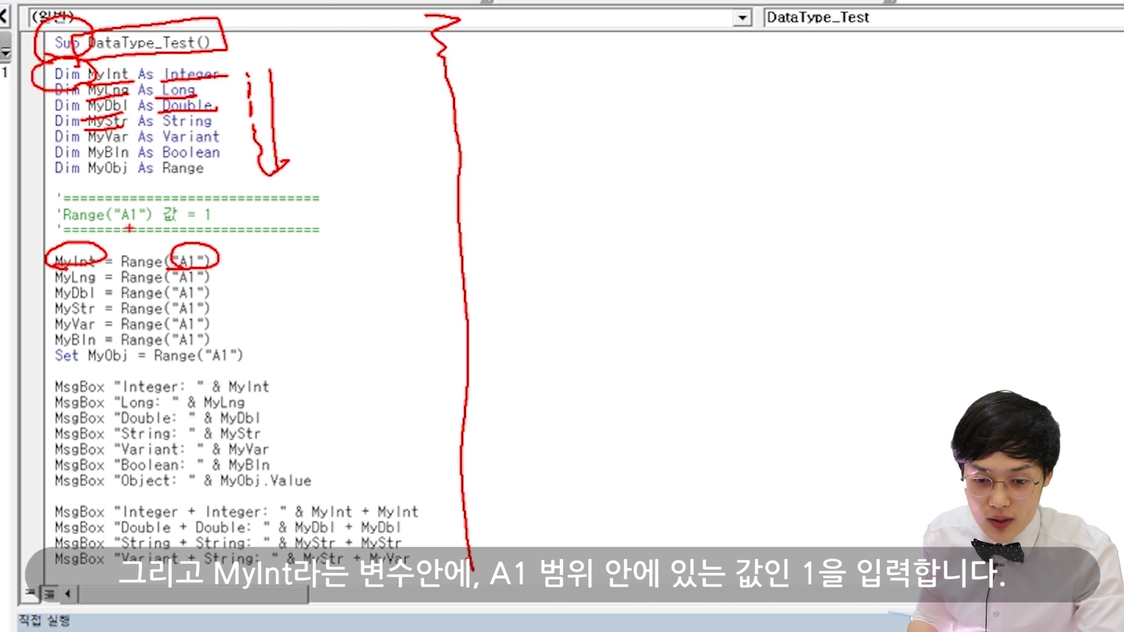
pyautogui.moveTo(226, 218)
pyautogui.mouseDown()
pyautogui.moveTo(193, 225)
pyautogui.moveTo(193, 176)
pyautogui.moveTo(73, 241)
pyautogui.mouseUp()
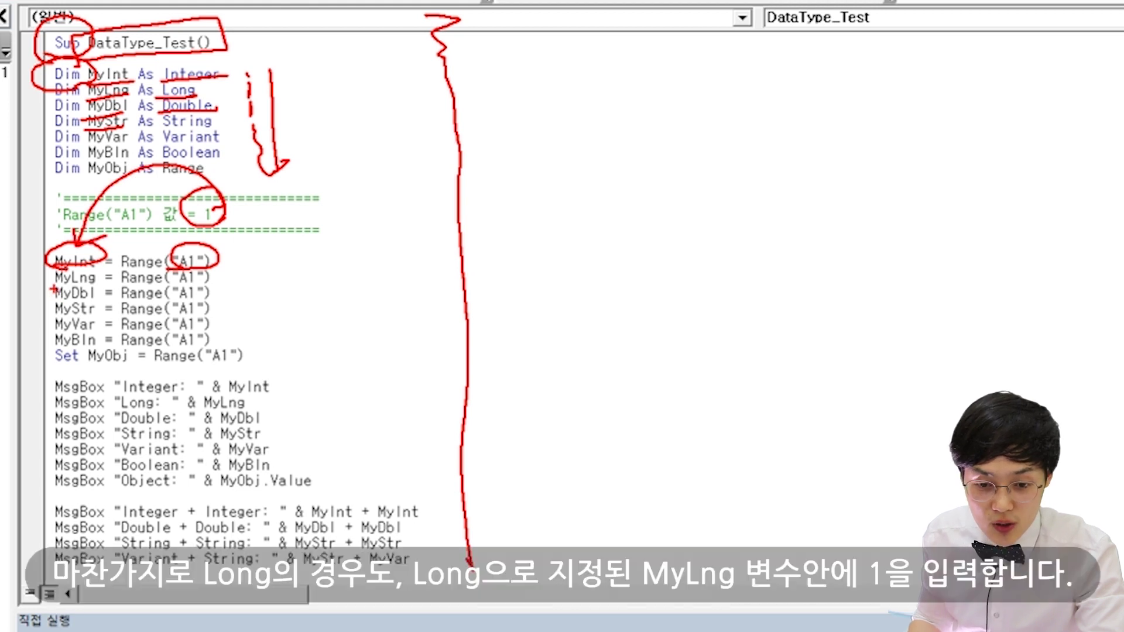
pyautogui.moveTo(75, 286)
pyautogui.mouseDown()
pyautogui.moveTo(82, 257)
pyautogui.moveTo(65, 288)
pyautogui.mouseUp()
pyautogui.moveTo(196, 219); pyautogui.dragTo(94, 258)
pyautogui.moveTo(71, 306)
pyautogui.mouseDown()
pyautogui.moveTo(97, 300)
pyautogui.moveTo(59, 293)
pyautogui.mouseUp()
pyautogui.moveTo(166, 233)
pyautogui.mouseDown()
pyautogui.moveTo(111, 246)
pyautogui.moveTo(116, 274)
pyautogui.mouseUp()
pyautogui.moveTo(273, 252); pyautogui.dragTo(273, 256)
pyautogui.moveTo(275, 263); pyautogui.dragTo(273, 305)
pyautogui.moveTo(271, 312); pyautogui.dragTo(271, 322)
pyautogui.moveTo(303, 244)
pyautogui.mouseDown()
pyautogui.moveTo(303, 329)
pyautogui.moveTo(322, 316)
pyautogui.mouseUp()
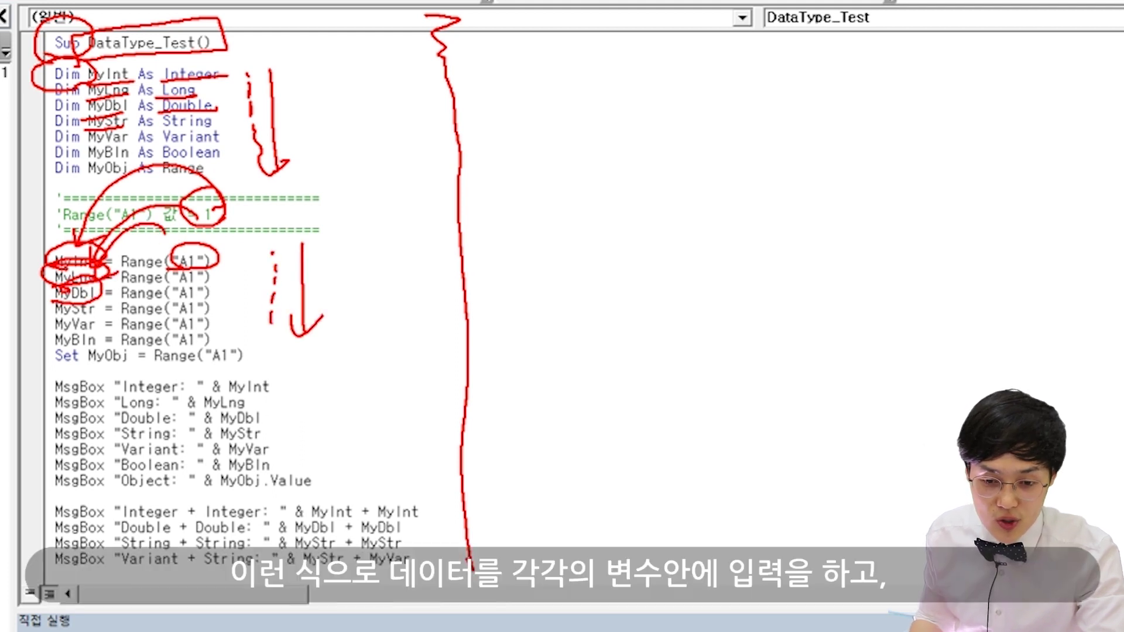
pyautogui.moveTo(94, 399)
pyautogui.mouseDown()
pyautogui.moveTo(48, 397)
pyautogui.moveTo(186, 391)
pyautogui.moveTo(120, 400)
pyautogui.mouseUp()
pyautogui.moveTo(205, 401); pyautogui.dragTo(281, 397)
pyautogui.moveTo(123, 412)
pyautogui.mouseDown()
pyautogui.moveTo(165, 398)
pyautogui.moveTo(126, 404)
pyautogui.mouseUp()
pyautogui.moveTo(203, 414); pyautogui.dragTo(260, 406)
pyautogui.moveTo(179, 407)
pyautogui.mouseDown()
pyautogui.moveTo(171, 400)
pyautogui.moveTo(245, 427)
pyautogui.mouseUp()
pyautogui.moveTo(325, 370)
pyautogui.mouseDown()
pyautogui.moveTo(324, 463)
pyautogui.moveTo(344, 444)
pyautogui.mouseUp()
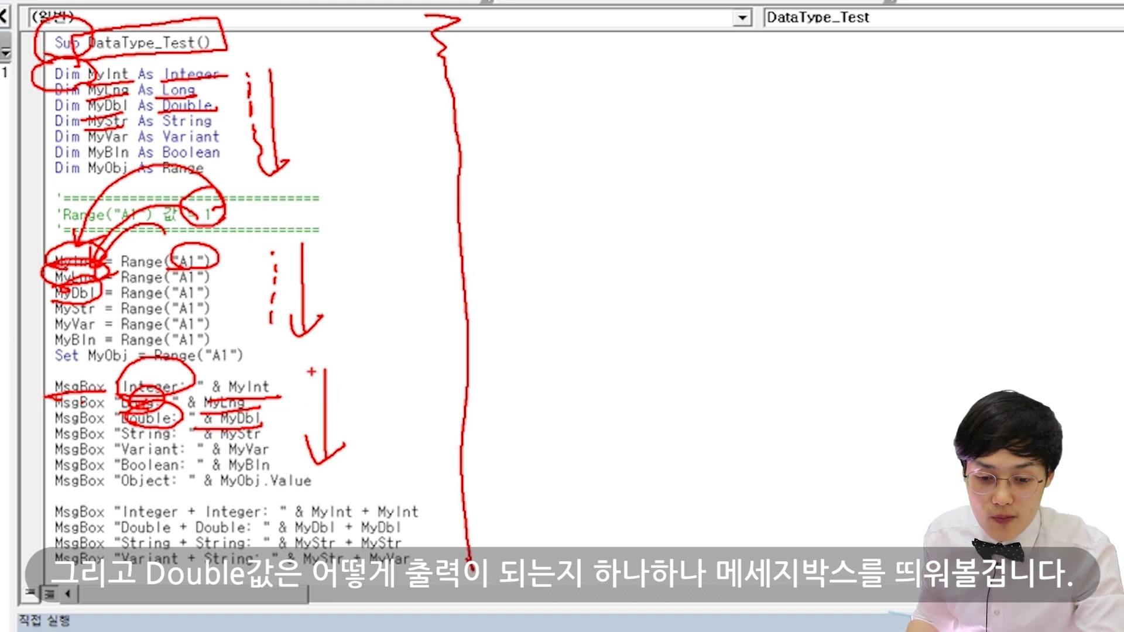
pyautogui.moveTo(50, 494); pyautogui.dragTo(75, 561)
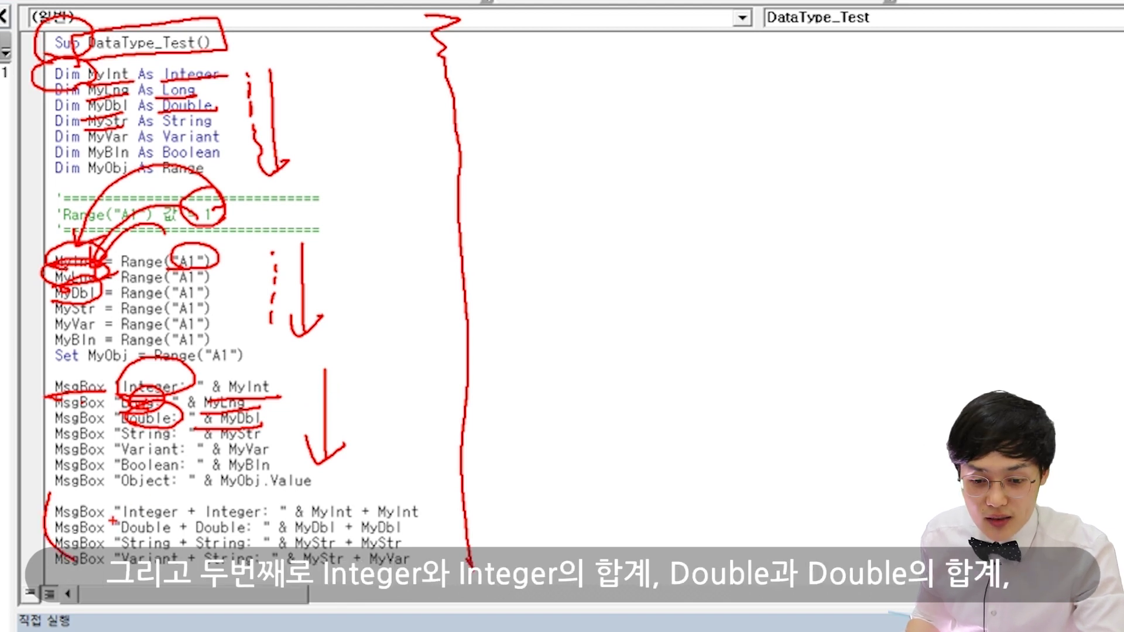
pyautogui.moveTo(203, 502); pyautogui.dragTo(186, 515)
pyautogui.moveTo(310, 518); pyautogui.dragTo(421, 512)
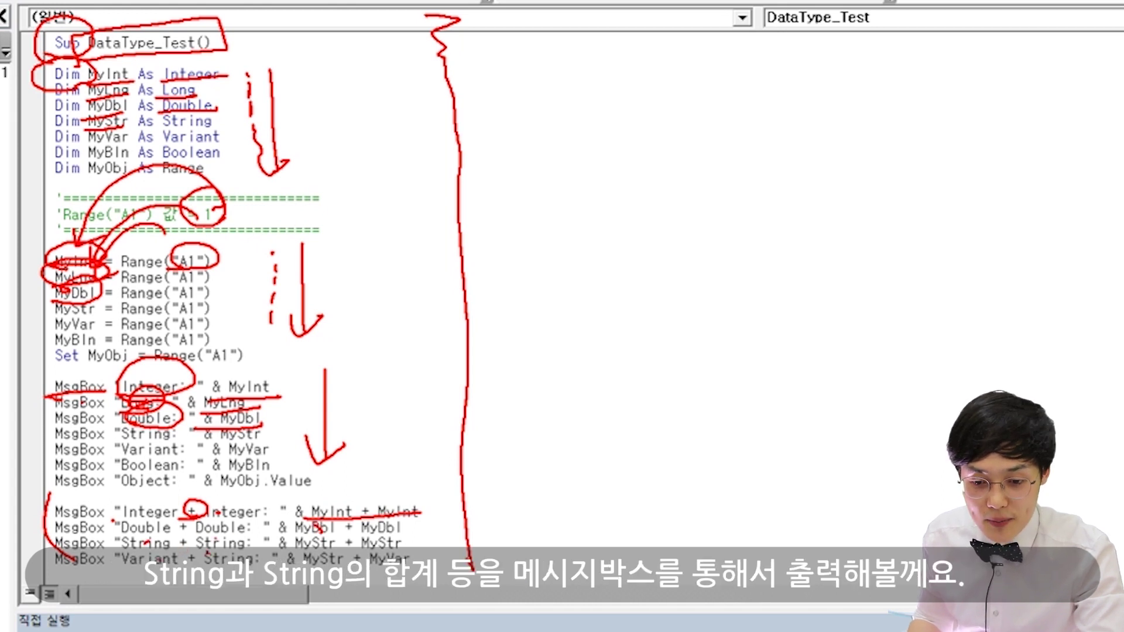
pyautogui.moveTo(428, 490)
pyautogui.mouseDown()
pyautogui.moveTo(428, 558)
pyautogui.moveTo(444, 547)
pyautogui.mouseUp()
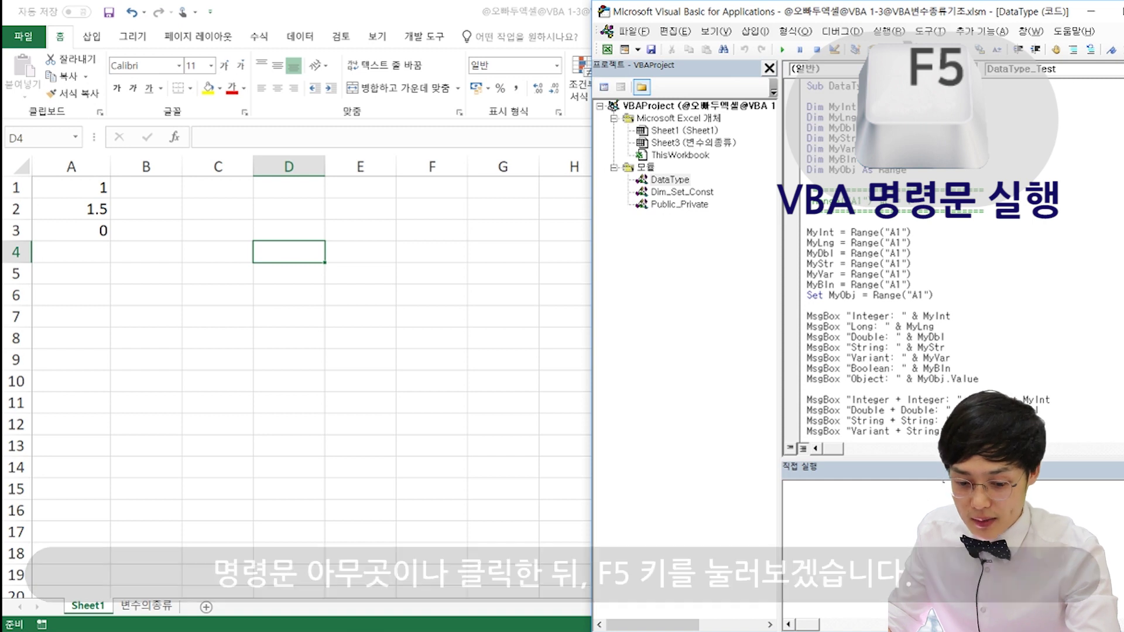
# Run DataType_Test with F5 and circle A1's 1 and the Integer label in the result.
pyautogui.press('F5')
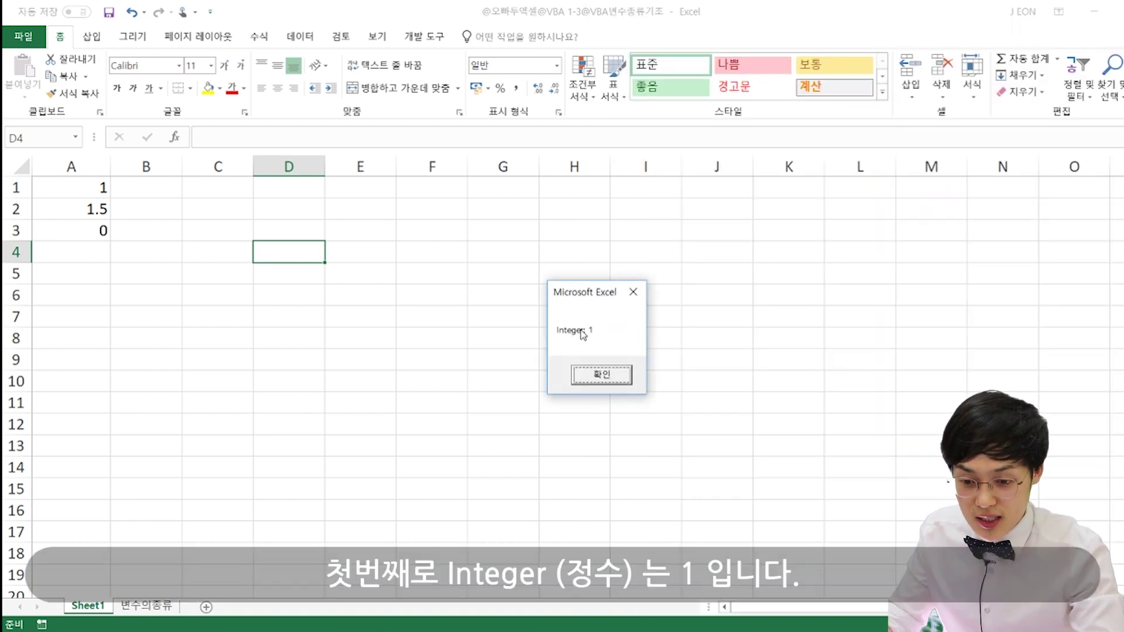
pyautogui.moveTo(114, 157)
pyautogui.mouseDown()
pyautogui.moveTo(120, 202)
pyautogui.moveTo(322, 188)
pyautogui.moveTo(480, 341)
pyautogui.mouseUp()
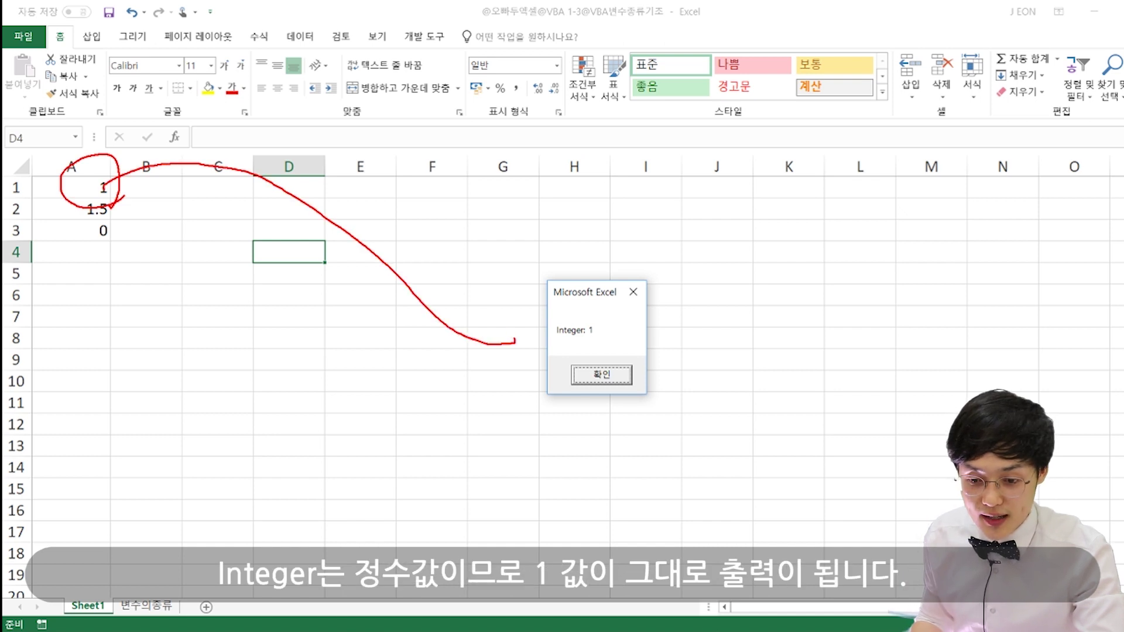
pyautogui.moveTo(561, 348)
pyautogui.mouseDown()
pyautogui.moveTo(571, 317)
pyautogui.moveTo(608, 345)
pyautogui.mouseUp()
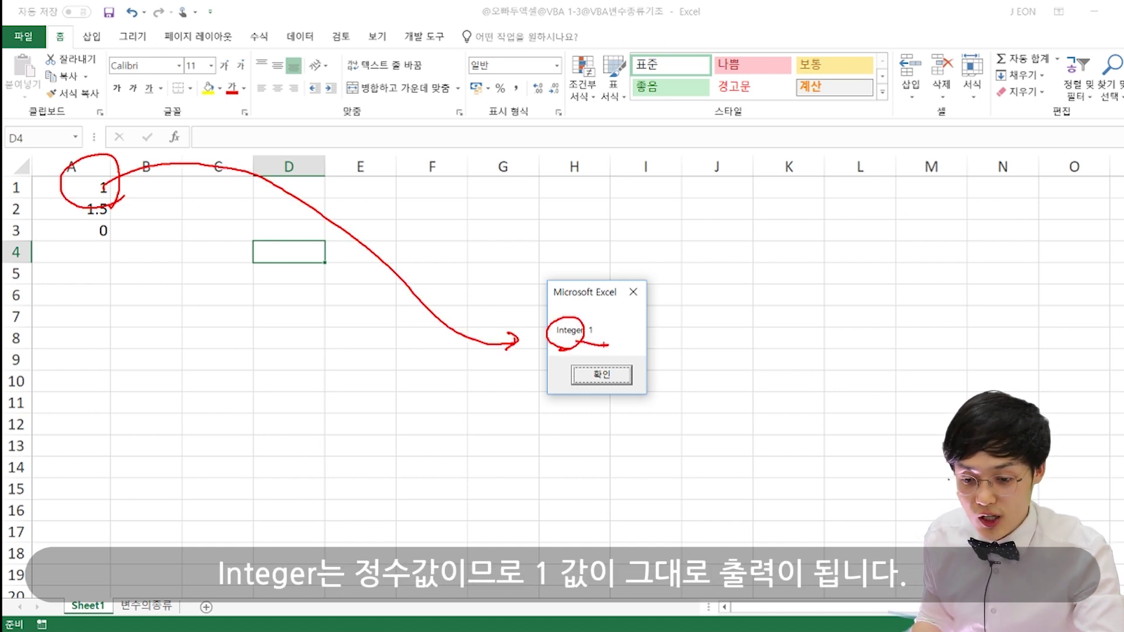
# Advance past the Integer, Long, Double and String results, each showing 1.
pyautogui.press('Return')
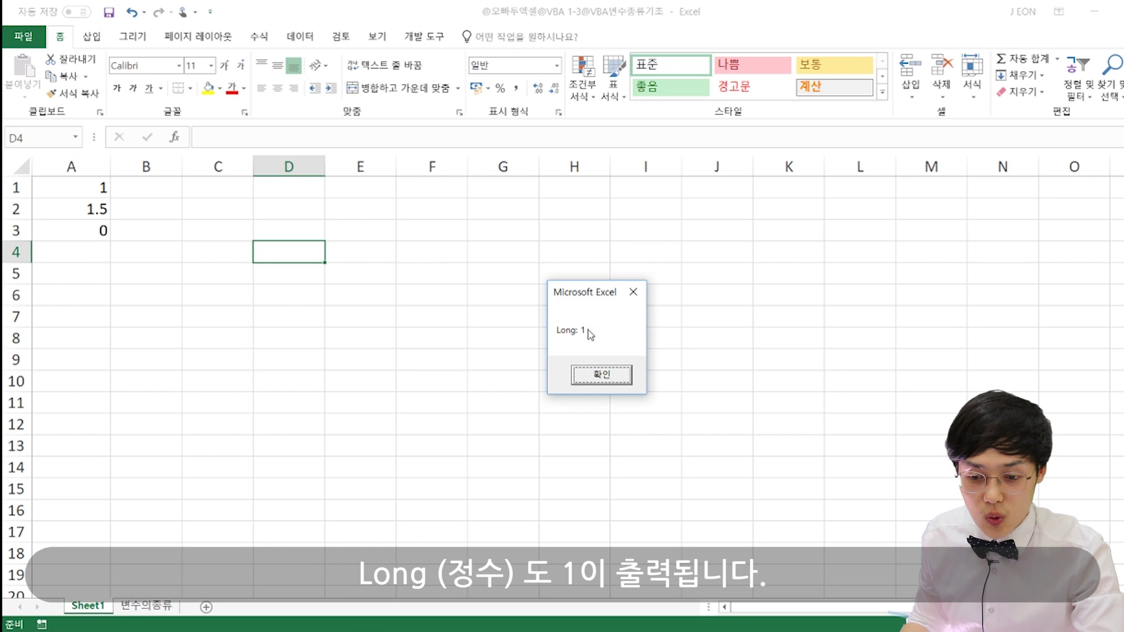
pyautogui.press('Return')
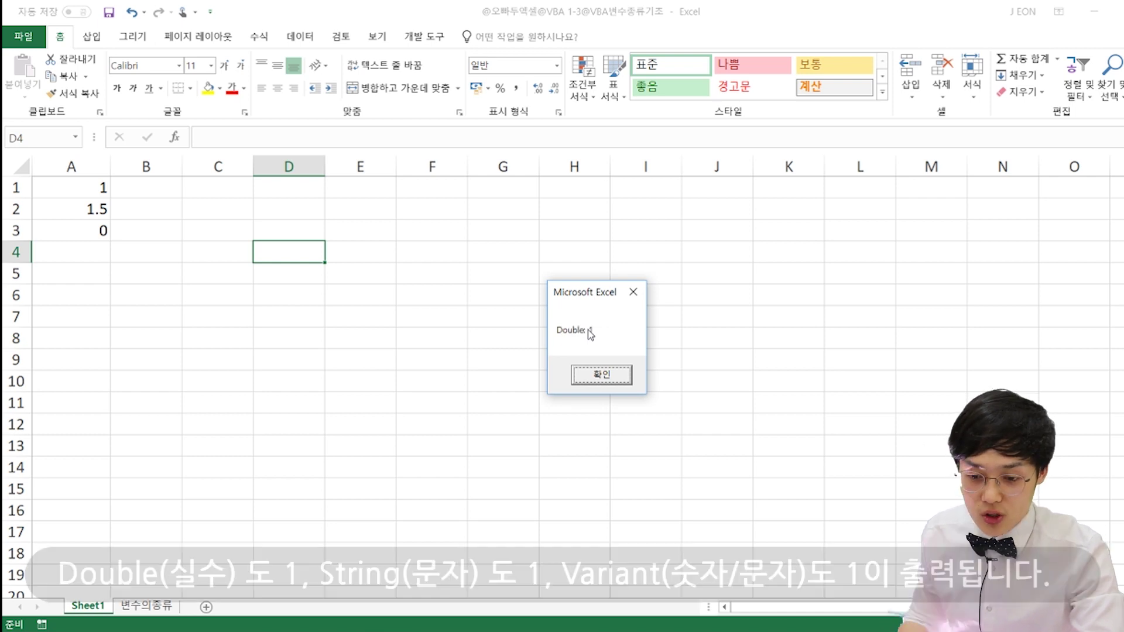
pyautogui.press('Return')
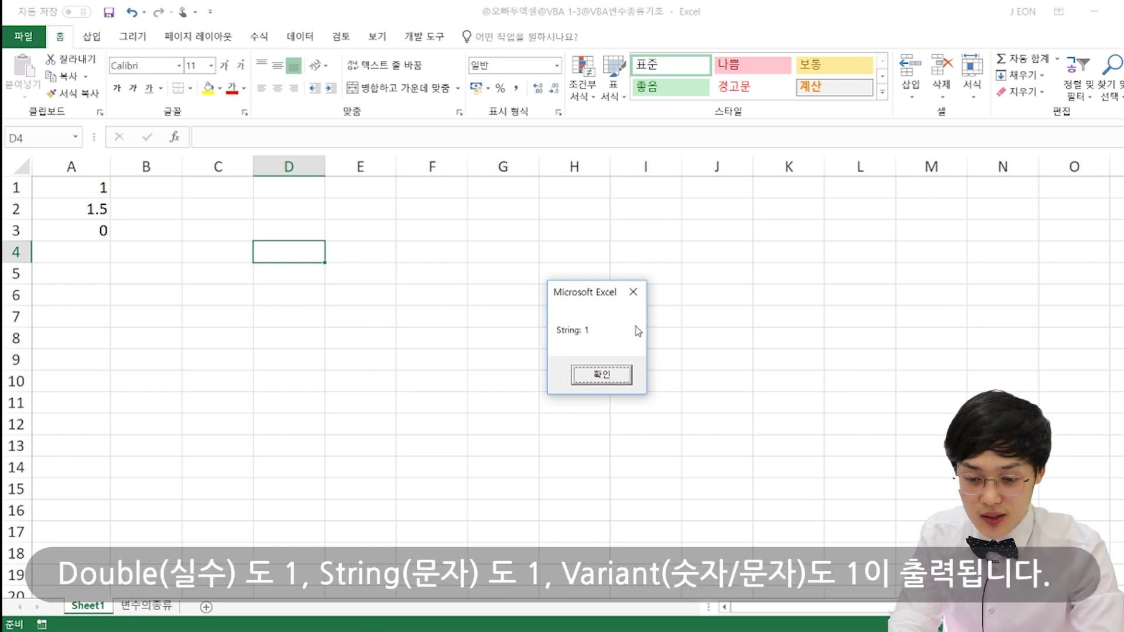
pyautogui.press('Return')
pyautogui.press('Return')
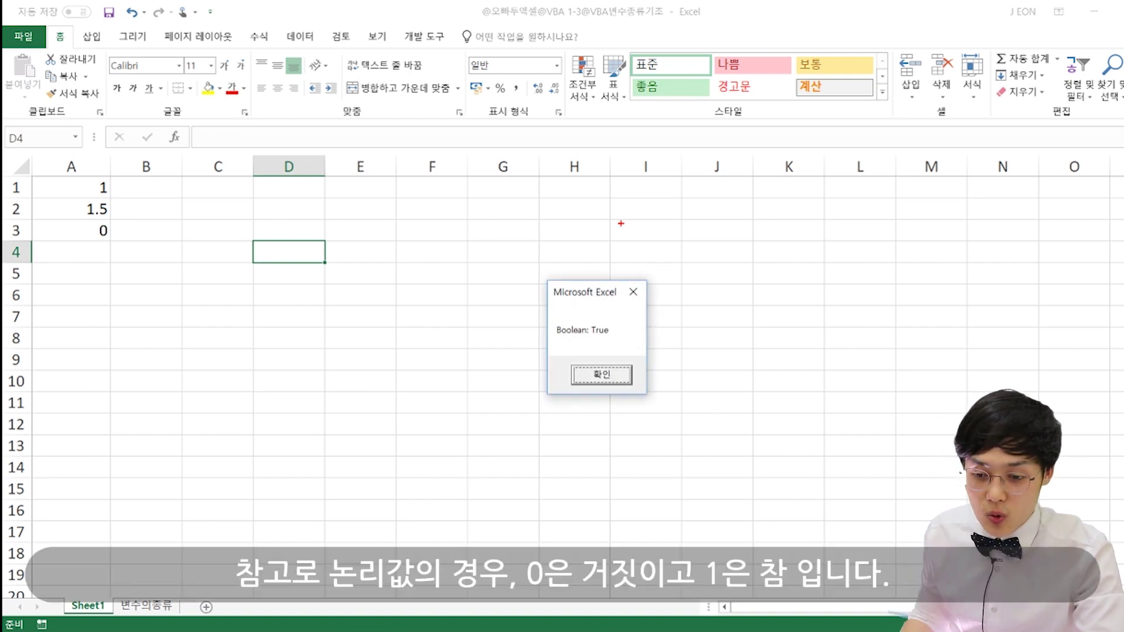
# Sketch a note that Boolean 0 is False and 1 is True, then clear it and advance.
pyautogui.moveTo(683, 229)
pyautogui.mouseDown()
pyautogui.moveTo(710, 220)
pyautogui.moveTo(748, 236)
pyautogui.mouseUp()
pyautogui.moveTo(832, 173)
pyautogui.mouseDown()
pyautogui.moveTo(822, 246)
pyautogui.moveTo(859, 169)
pyautogui.mouseUp()
pyautogui.moveTo(869, 220); pyautogui.dragTo(869, 263)
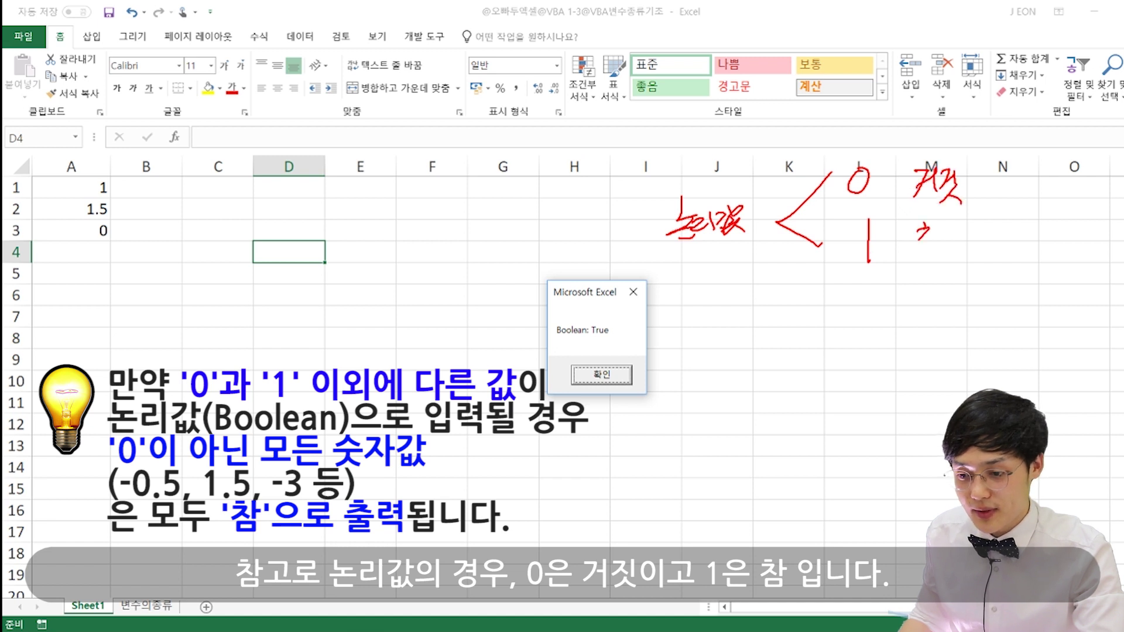
pyautogui.moveTo(925, 227); pyautogui.dragTo(937, 256)
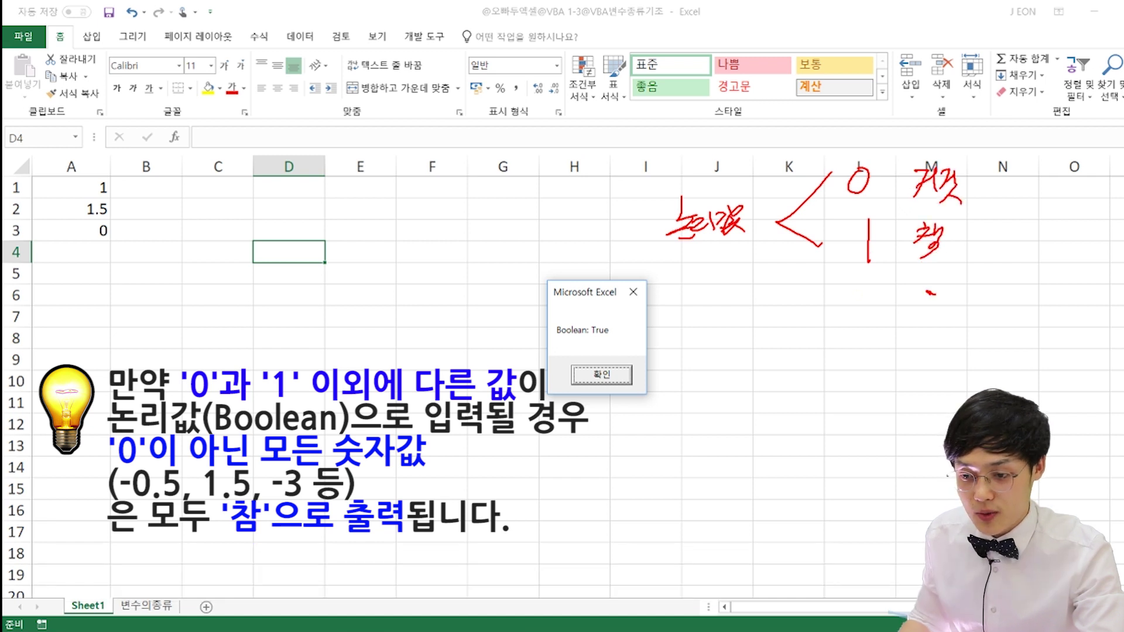
pyautogui.moveTo(931, 152); pyautogui.dragTo(916, 149)
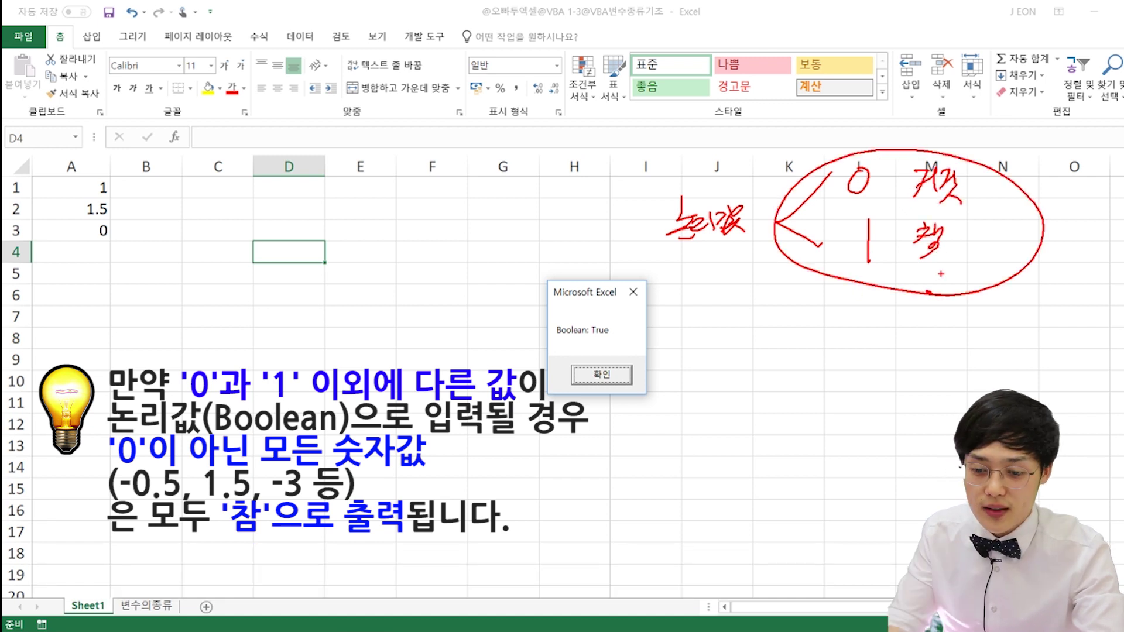
pyautogui.press('Escape')
pyautogui.press('Return')
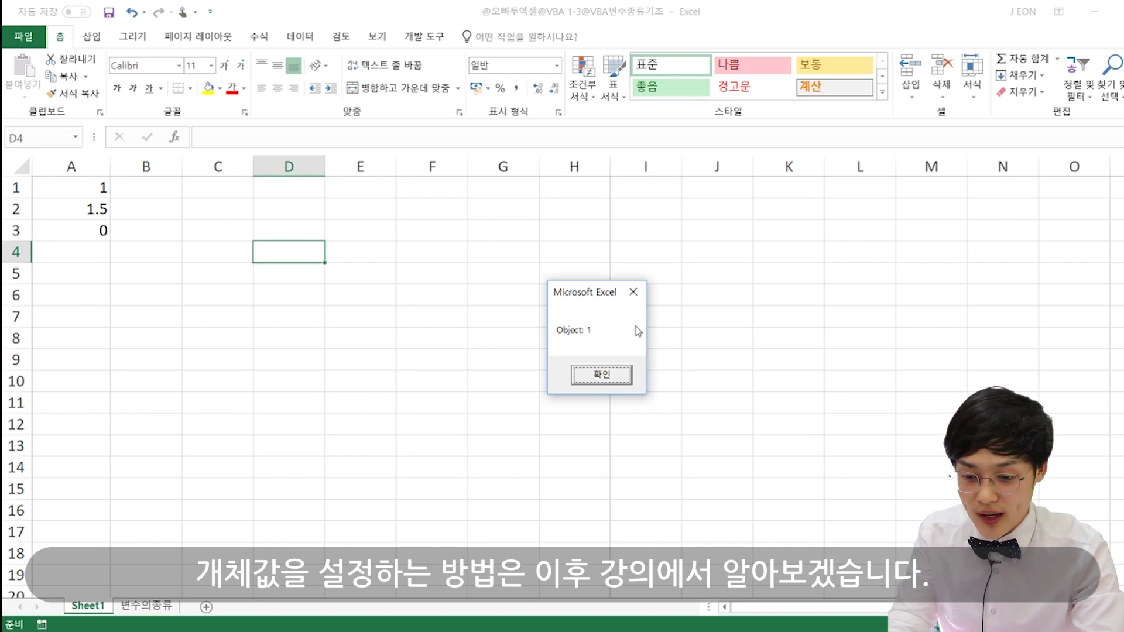
# Advance past Object: 1 and the Integer and Double sum results to String + String.
pyautogui.press('Return')
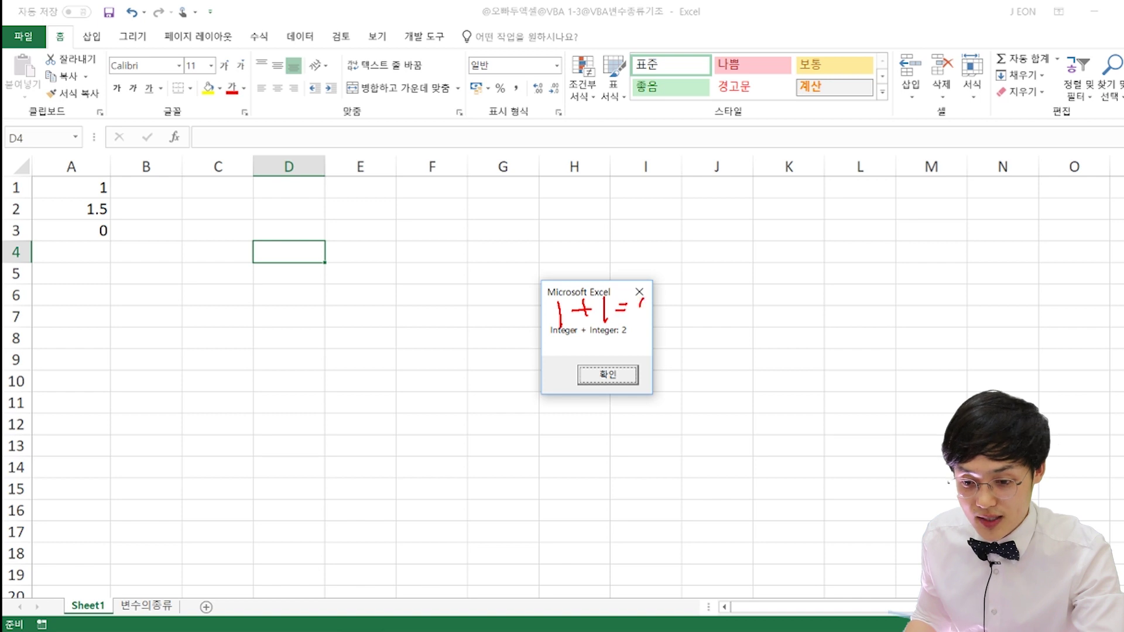
pyautogui.press('Return')
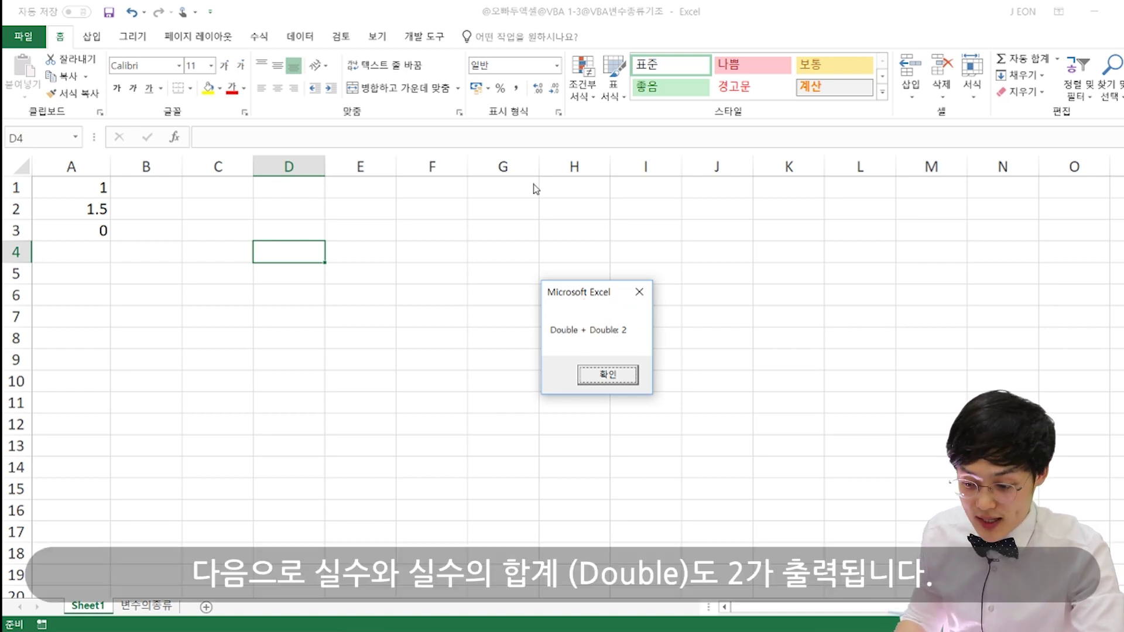
pyautogui.press('Return')
# Annotate String + String: 11, linking A1's 1 to a handwritten 1 + 1 note, then advance.
pyautogui.hotkey('ctrl', '2')
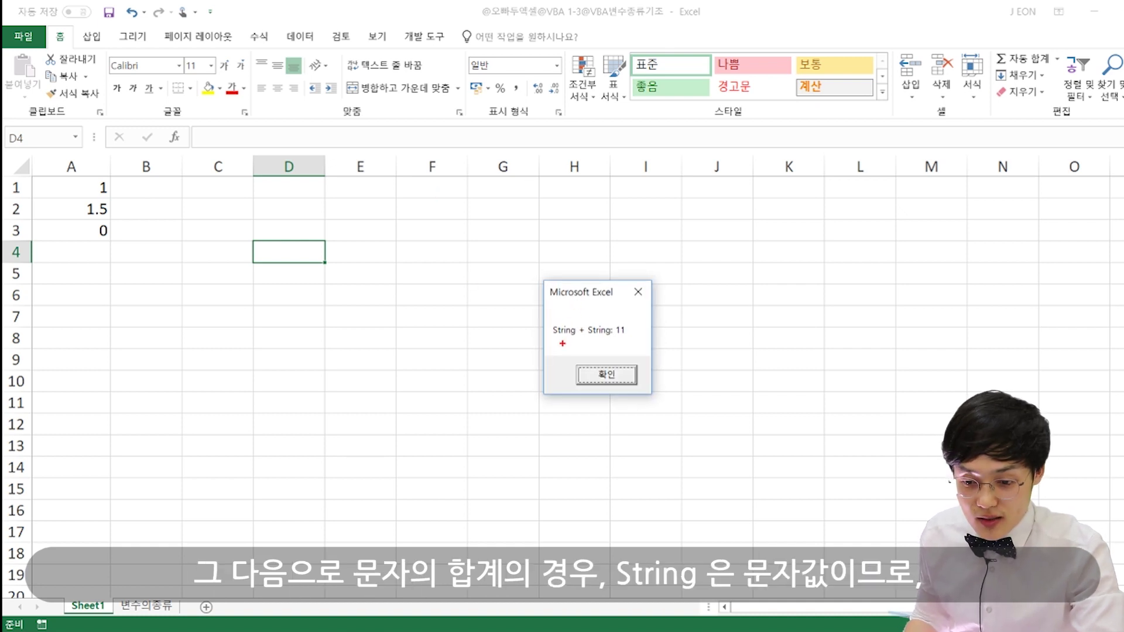
pyautogui.moveTo(552, 338); pyautogui.dragTo(576, 331)
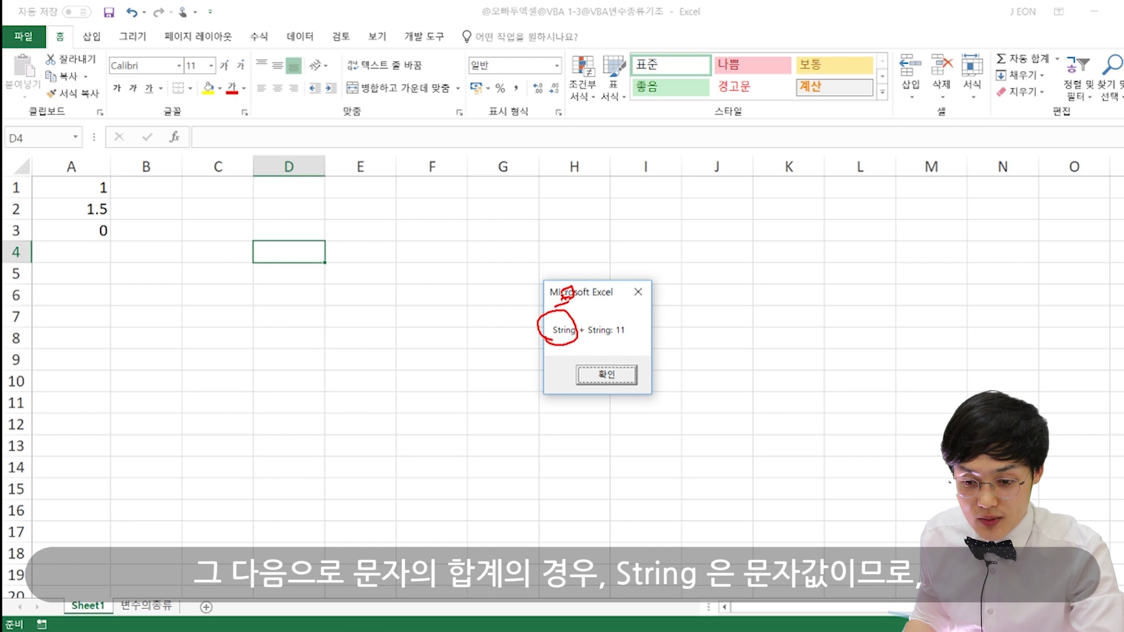
pyautogui.moveTo(565, 293)
pyautogui.mouseDown()
pyautogui.moveTo(580, 305)
pyautogui.moveTo(609, 287)
pyautogui.mouseUp()
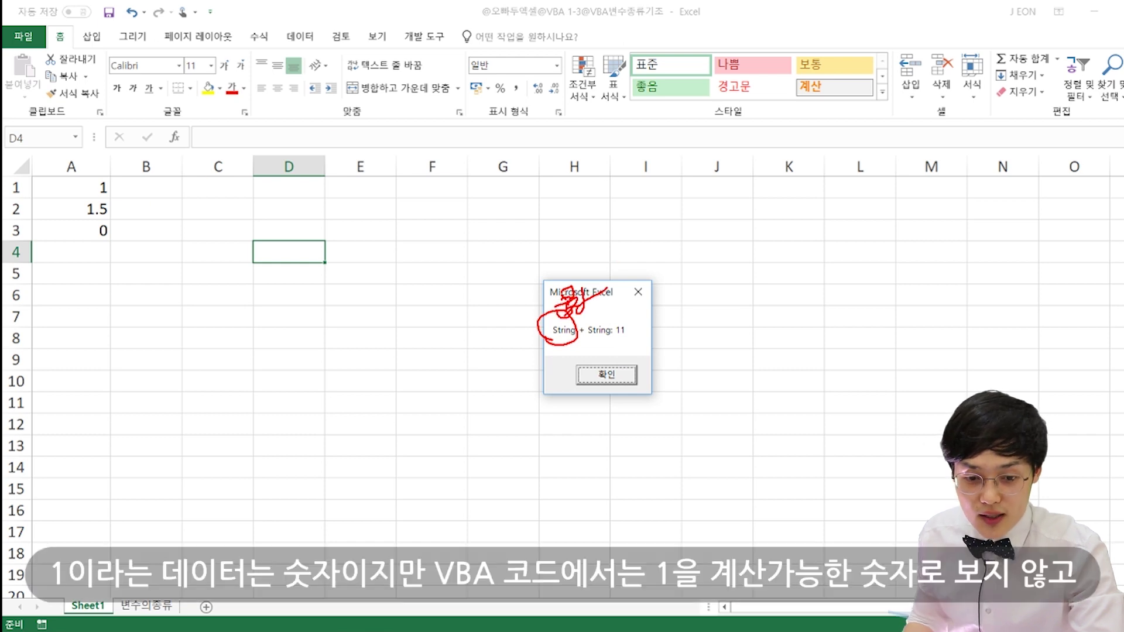
pyautogui.moveTo(138, 193)
pyautogui.mouseDown()
pyautogui.moveTo(126, 178)
pyautogui.moveTo(445, 226)
pyautogui.moveTo(469, 249)
pyautogui.mouseUp()
pyautogui.moveTo(460, 222); pyautogui.dragTo(469, 251)
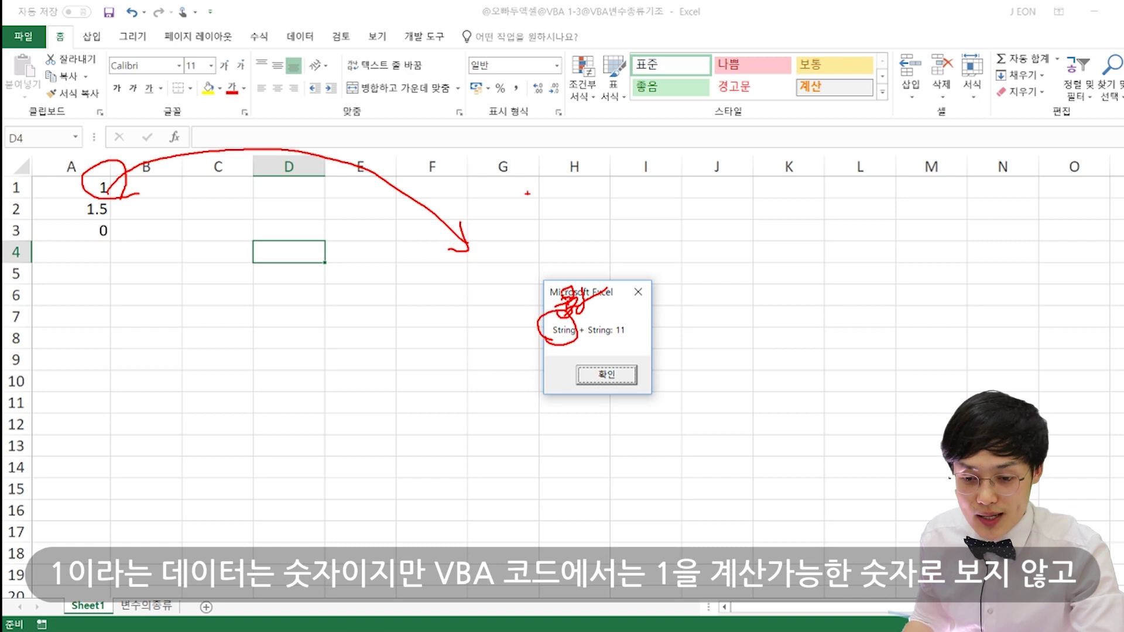
pyautogui.moveTo(531, 218)
pyautogui.mouseDown()
pyautogui.moveTo(543, 232)
pyautogui.moveTo(586, 231)
pyautogui.moveTo(467, 228)
pyautogui.moveTo(502, 259)
pyautogui.mouseUp()
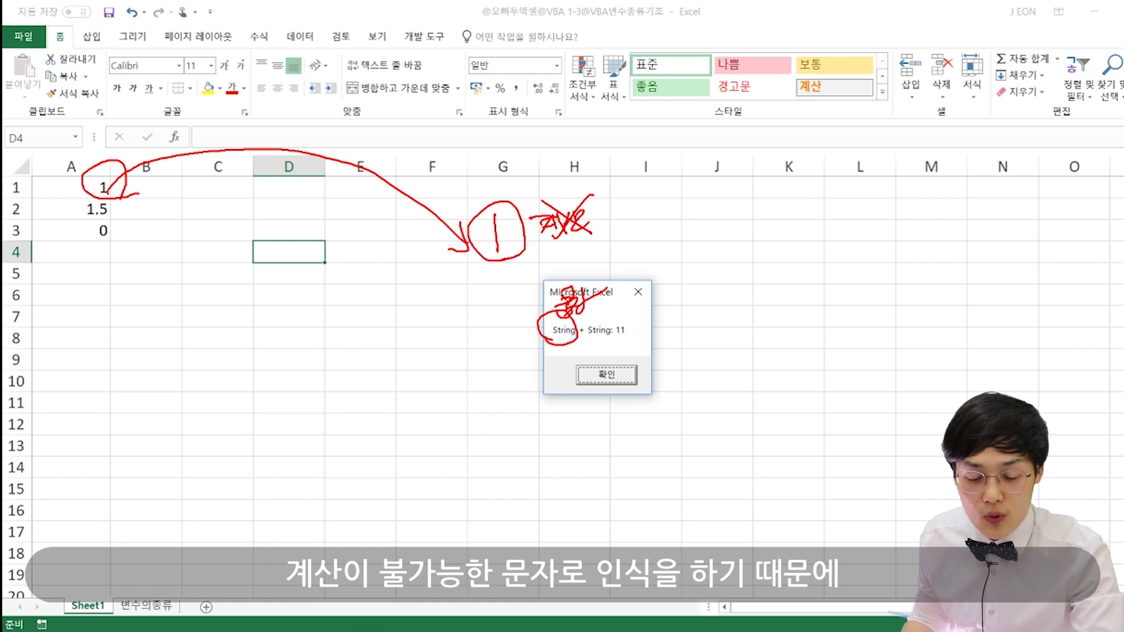
pyautogui.moveTo(680, 236)
pyautogui.mouseDown()
pyautogui.moveTo(679, 266)
pyautogui.moveTo(729, 244)
pyautogui.moveTo(718, 261)
pyautogui.mouseUp()
pyautogui.moveTo(732, 235)
pyautogui.mouseDown()
pyautogui.moveTo(738, 260)
pyautogui.moveTo(796, 245)
pyautogui.moveTo(783, 260)
pyautogui.moveTo(847, 266)
pyautogui.moveTo(795, 212)
pyautogui.moveTo(796, 274)
pyautogui.mouseUp()
pyautogui.press('Escape')
pyautogui.press('Return')
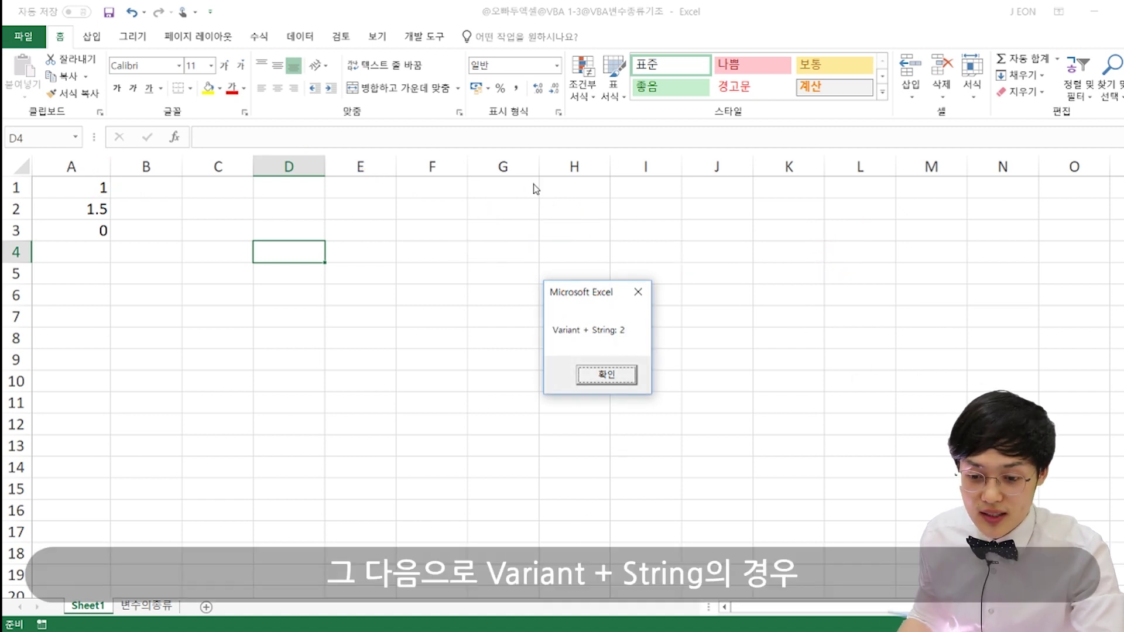
# Circle Variant and String: 2 in the Variant + String result with a handwritten callout.
pyautogui.hotkey('ctrl', '2')
pyautogui.moveTo(593, 338)
pyautogui.mouseDown()
pyautogui.moveTo(542, 319)
pyautogui.moveTo(624, 231)
pyautogui.moveTo(628, 246)
pyautogui.moveTo(661, 221)
pyautogui.moveTo(685, 240)
pyautogui.moveTo(702, 234)
pyautogui.mouseUp()
pyautogui.moveTo(626, 275)
pyautogui.mouseDown()
pyautogui.moveTo(596, 237)
pyautogui.moveTo(673, 261)
pyautogui.mouseUp()
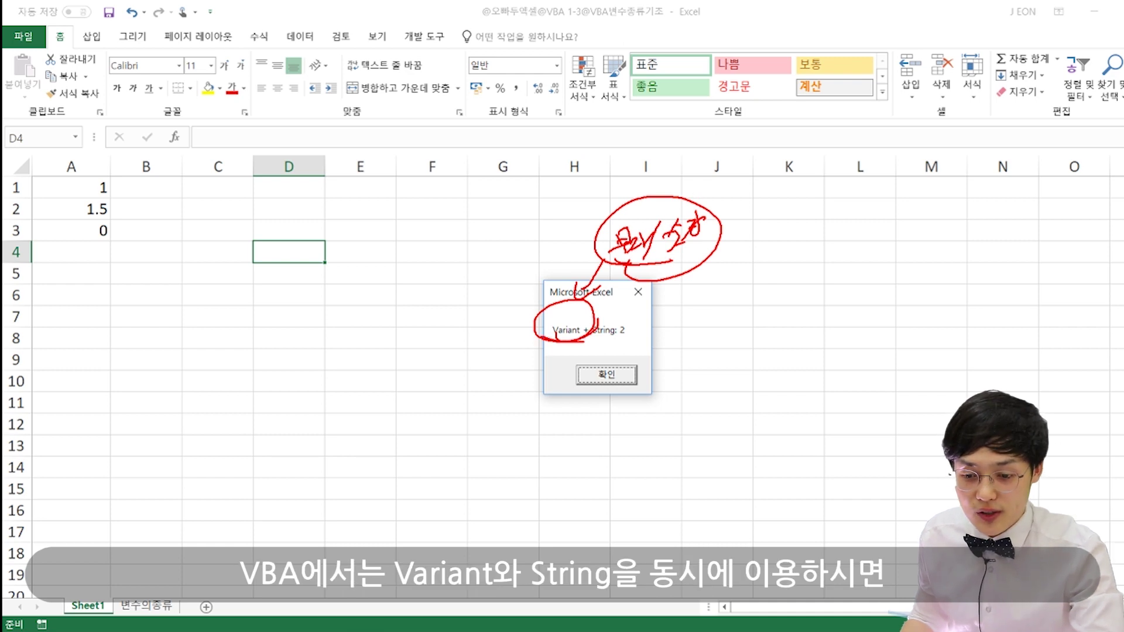
pyautogui.moveTo(585, 328)
pyautogui.mouseDown()
pyautogui.moveTo(622, 339)
pyautogui.moveTo(586, 323)
pyautogui.mouseUp()
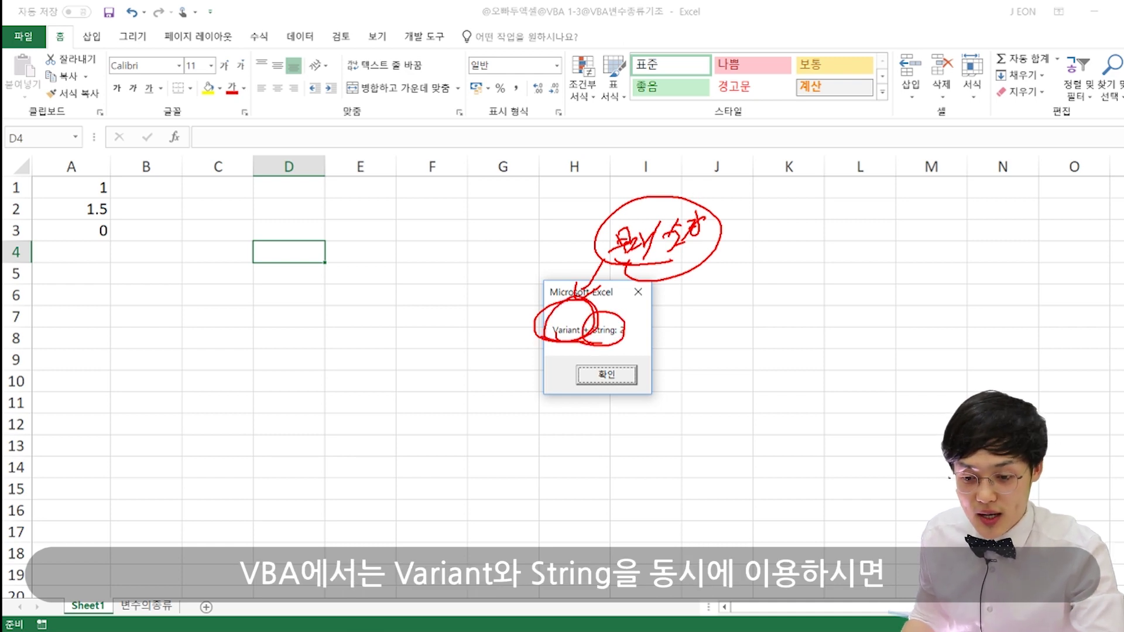
pyautogui.moveTo(586, 323)
pyautogui.mouseDown()
pyautogui.moveTo(621, 337)
pyautogui.moveTo(666, 303)
pyautogui.moveTo(687, 314)
pyautogui.moveTo(695, 302)
pyautogui.mouseUp()
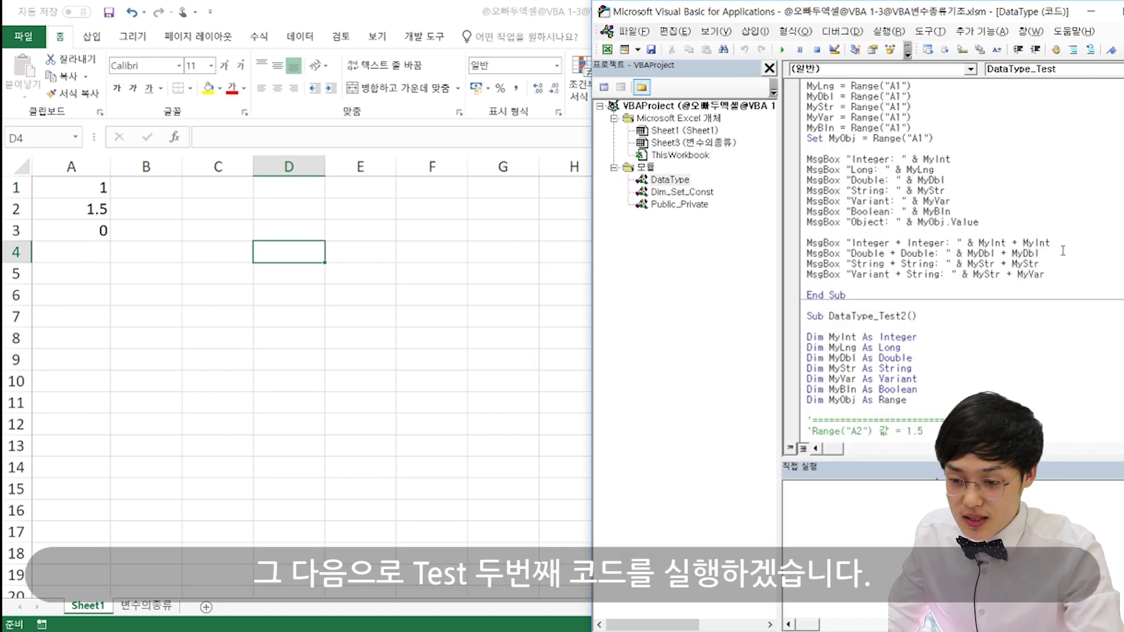
# Scroll to Sub DataType_Test2, place the cursor inside it, and run it with F5.
pyautogui.scroll(-4, 1063, 251)
pyautogui.scroll(-1, 1064, 251)
pyautogui.scroll(-1, 1065, 251)
pyautogui.scroll(-2, 1067, 250)
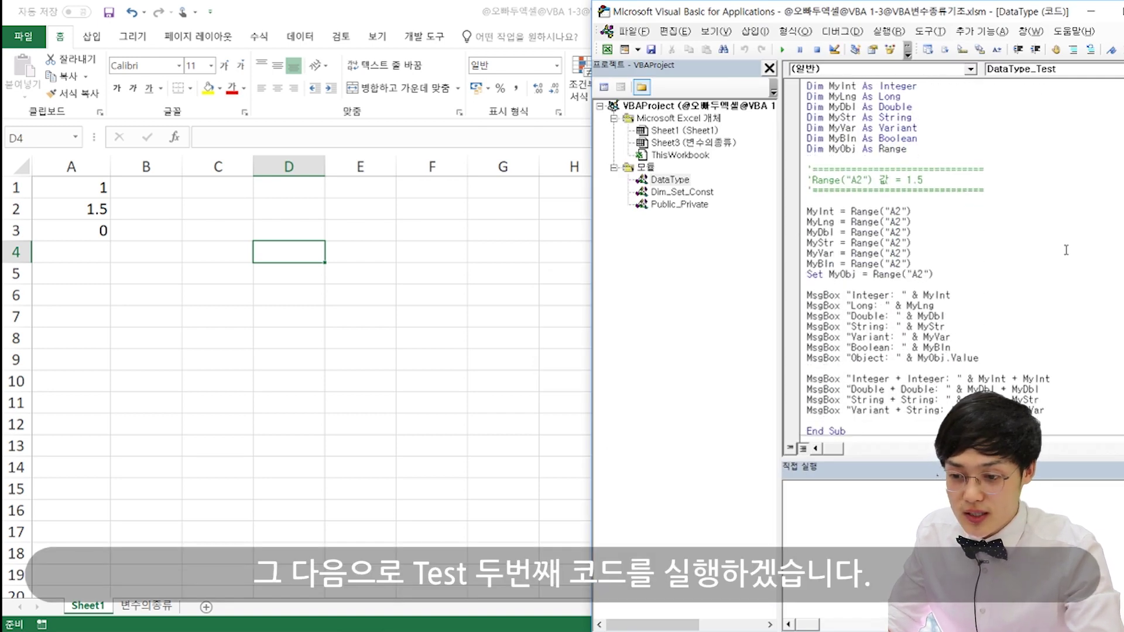
pyautogui.scroll(1, 1067, 250)
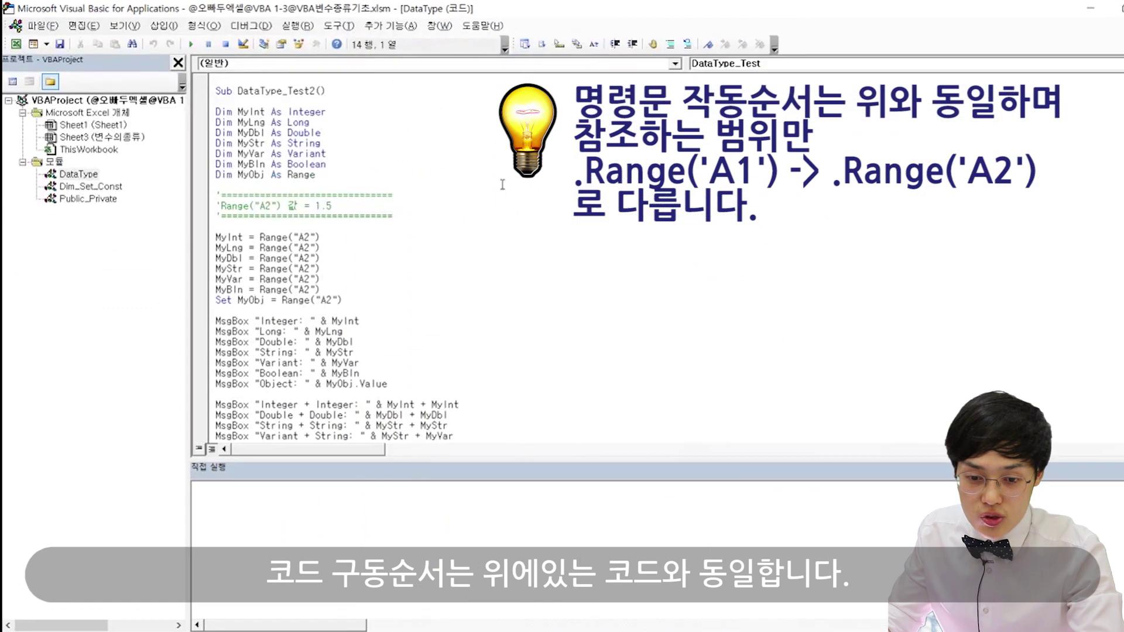
pyautogui.scroll(4, 440, 246)
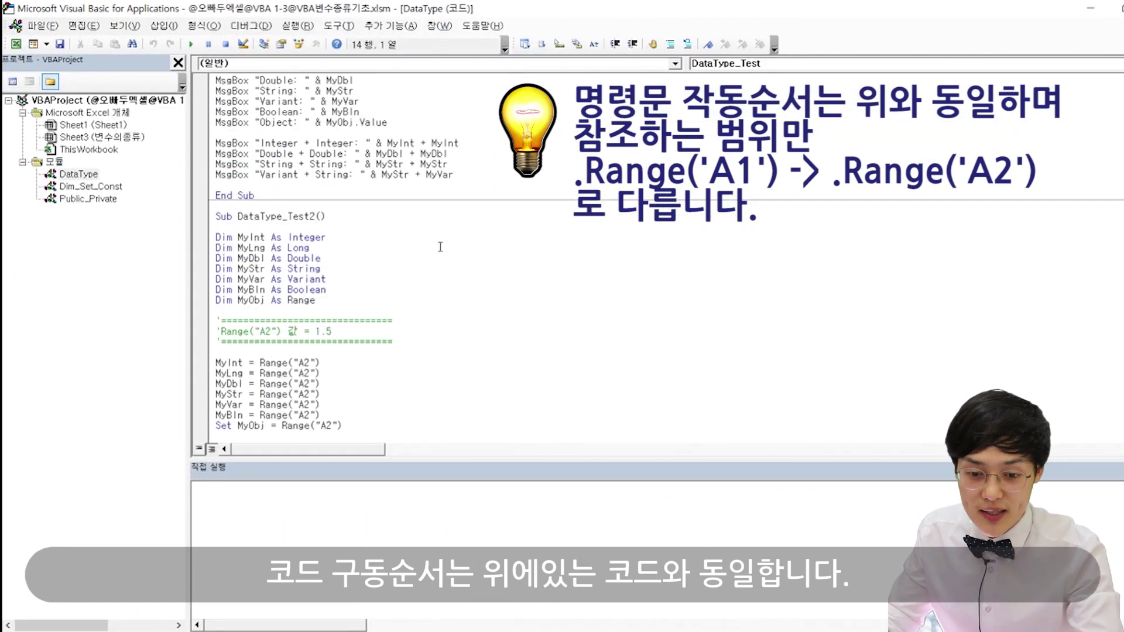
pyautogui.scroll(-3, 440, 246)
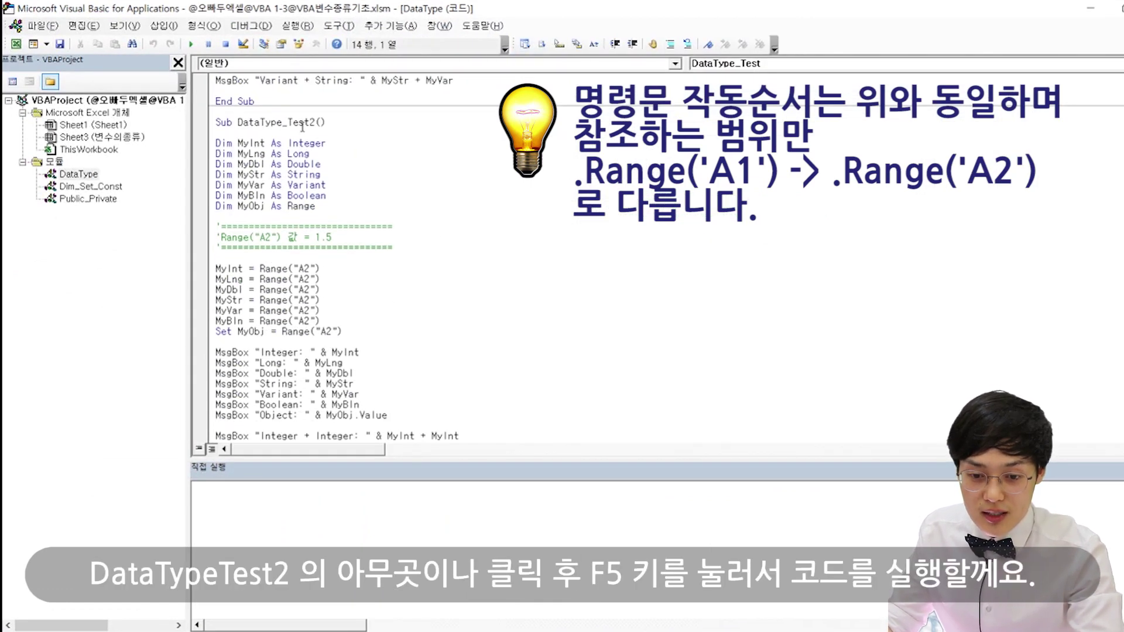
pyautogui.click(339, 268)
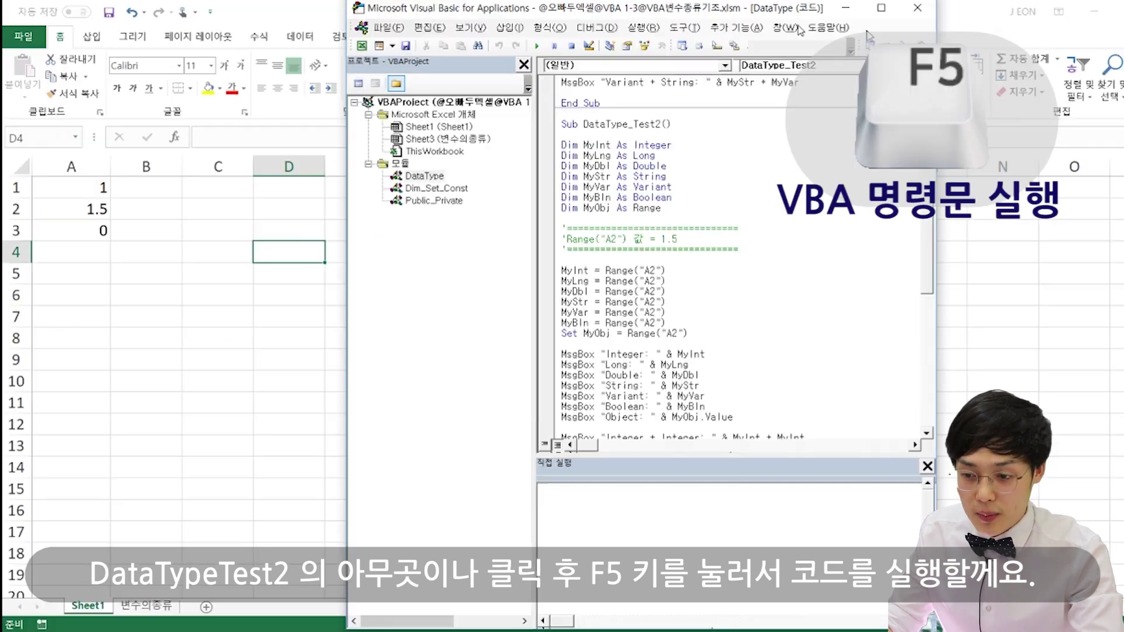
pyautogui.press('F5')
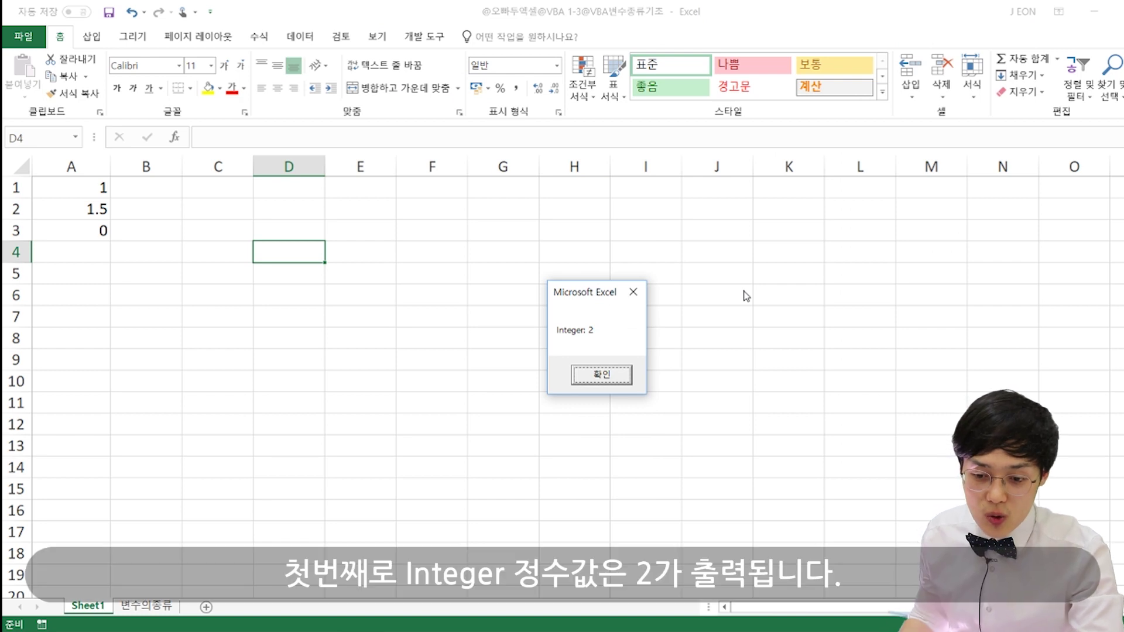
# Mark Integer: 2 as coming from A2's 1.5 with circles and a note, then advance.
pyautogui.moveTo(601, 344)
pyautogui.mouseDown()
pyautogui.moveTo(580, 313)
pyautogui.moveTo(598, 339)
pyautogui.mouseUp()
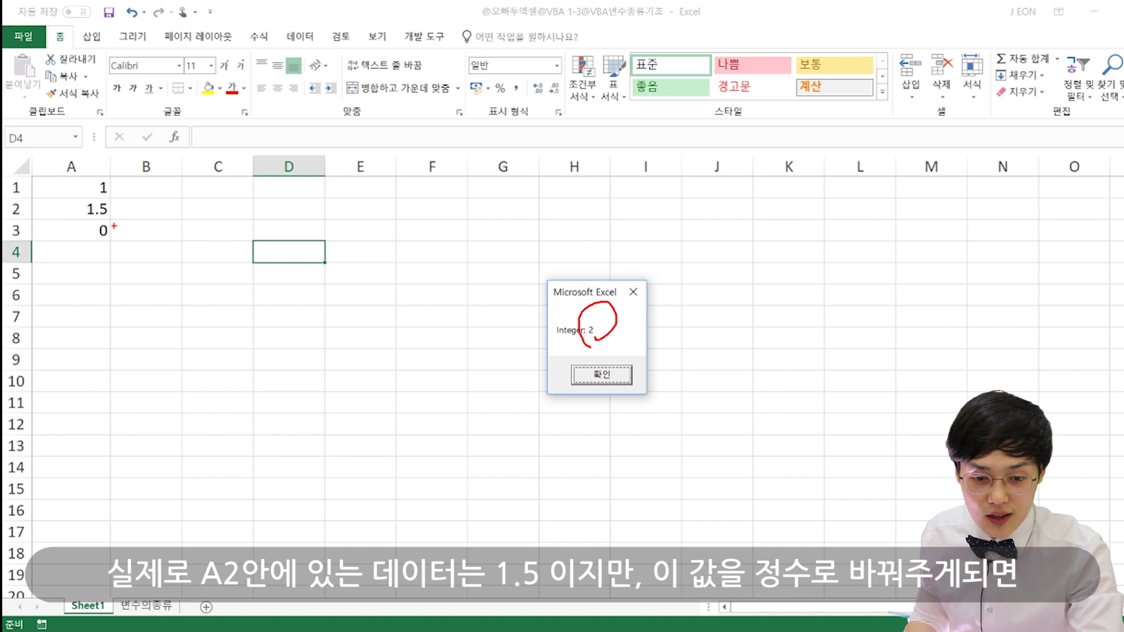
pyautogui.moveTo(99, 225)
pyautogui.mouseDown()
pyautogui.moveTo(124, 219)
pyautogui.moveTo(515, 296)
pyautogui.moveTo(507, 316)
pyautogui.mouseUp()
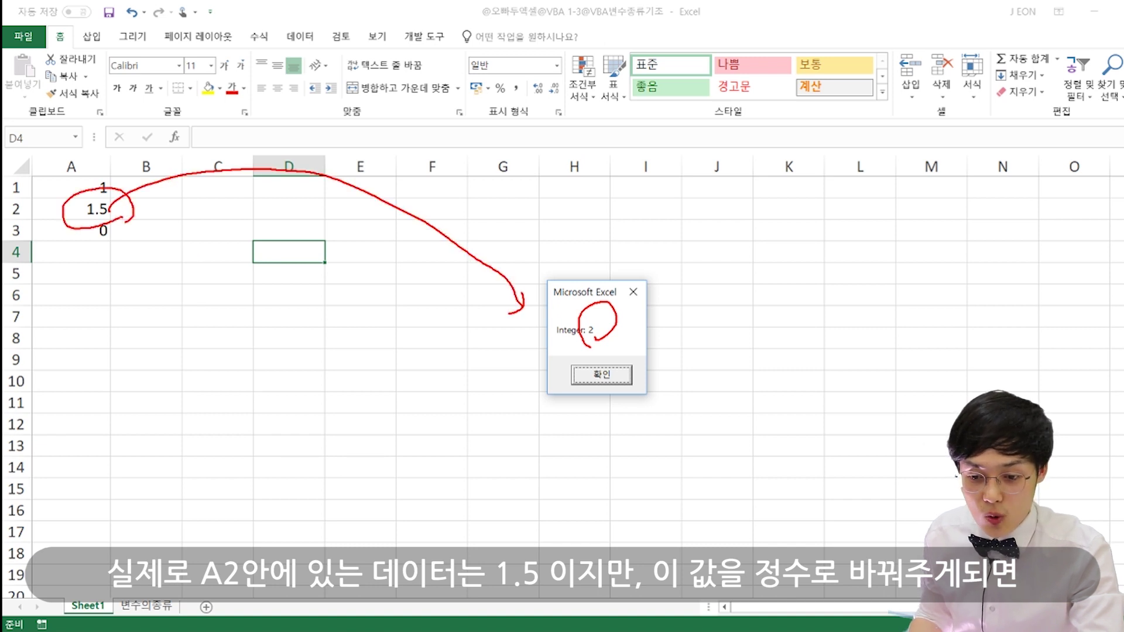
pyautogui.moveTo(549, 251)
pyautogui.mouseDown()
pyautogui.moveTo(550, 262)
pyautogui.moveTo(588, 240)
pyautogui.moveTo(653, 256)
pyautogui.moveTo(627, 235)
pyautogui.mouseUp()
pyautogui.press('Escape')
pyautogui.press('Return')
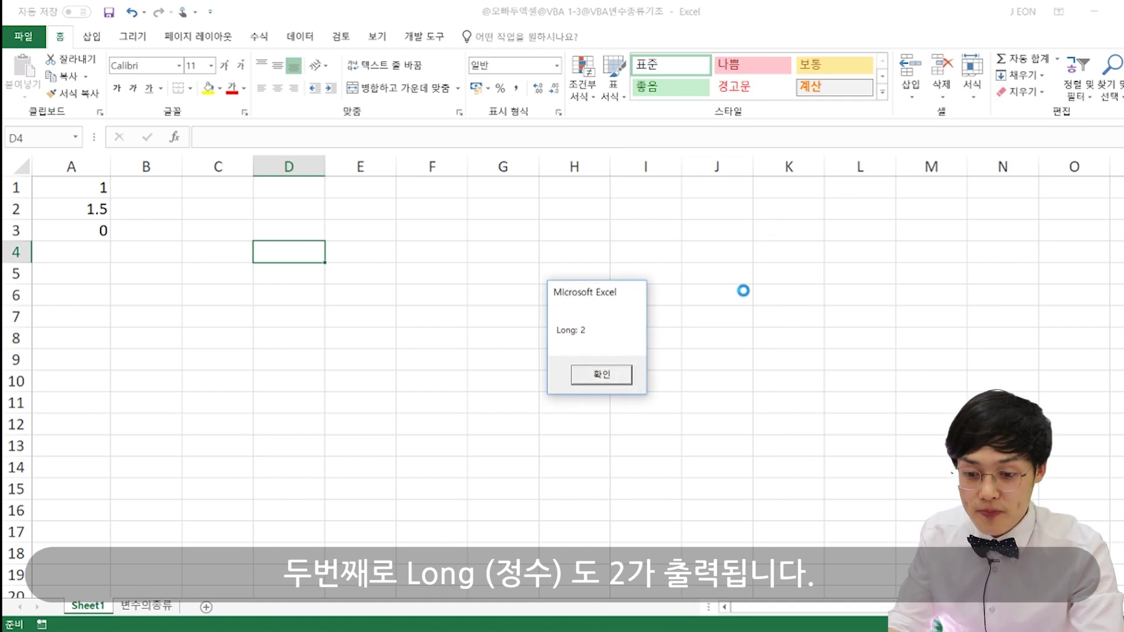
# Move past Long: 2 and link A2's 1.5 to the Double: 1.5 result.
pyautogui.press('Return')
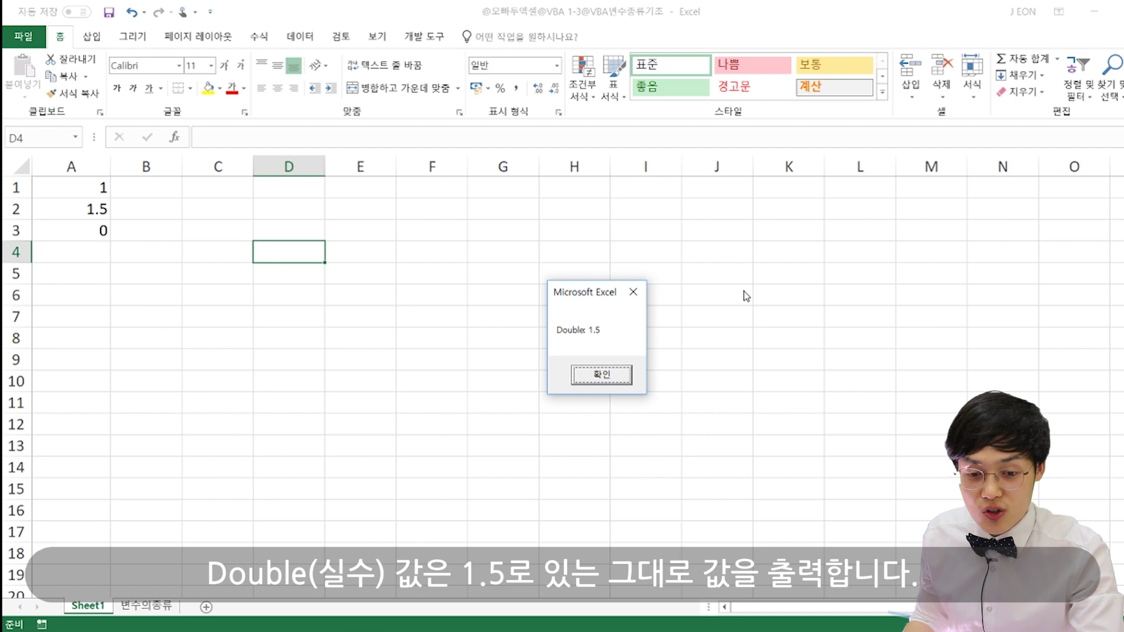
pyautogui.moveTo(131, 216)
pyautogui.mouseDown()
pyautogui.moveTo(523, 303)
pyautogui.moveTo(505, 314)
pyautogui.mouseUp()
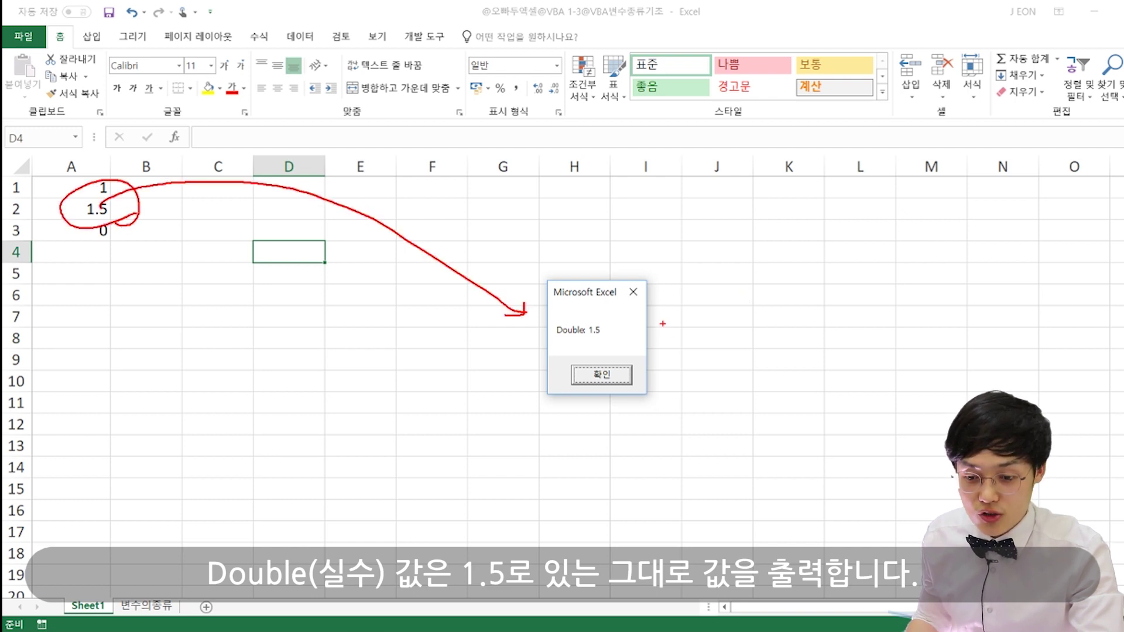
pyautogui.press('Escape')
pyautogui.press('Return')
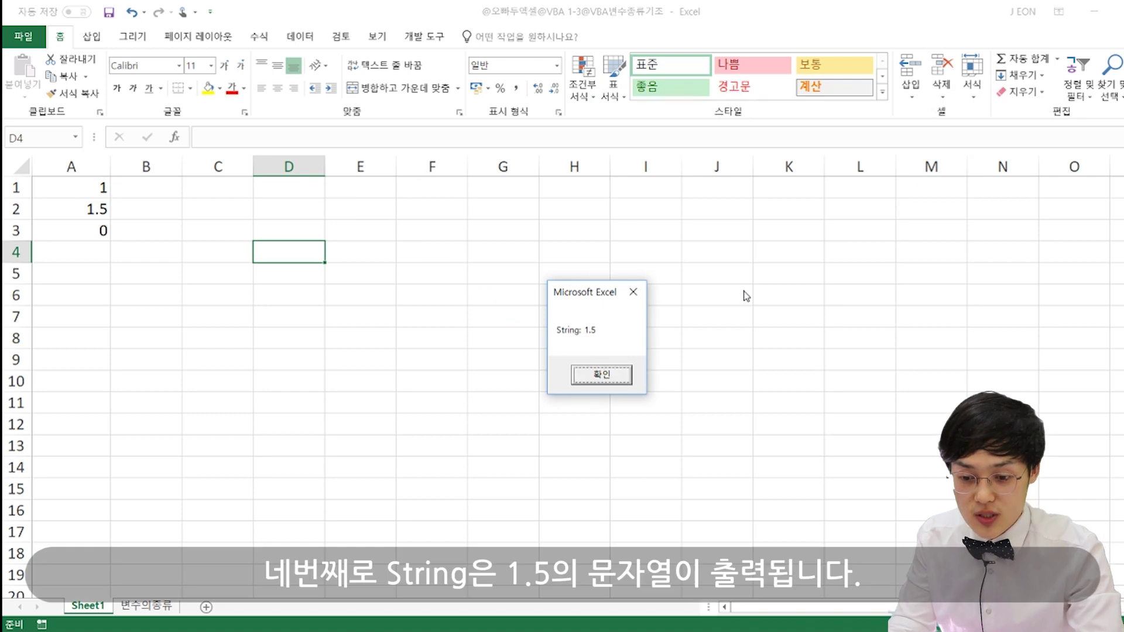
# Circle the value in the String: 1.5 result, then move past it.
pyautogui.hotkey('ctrl', '2')
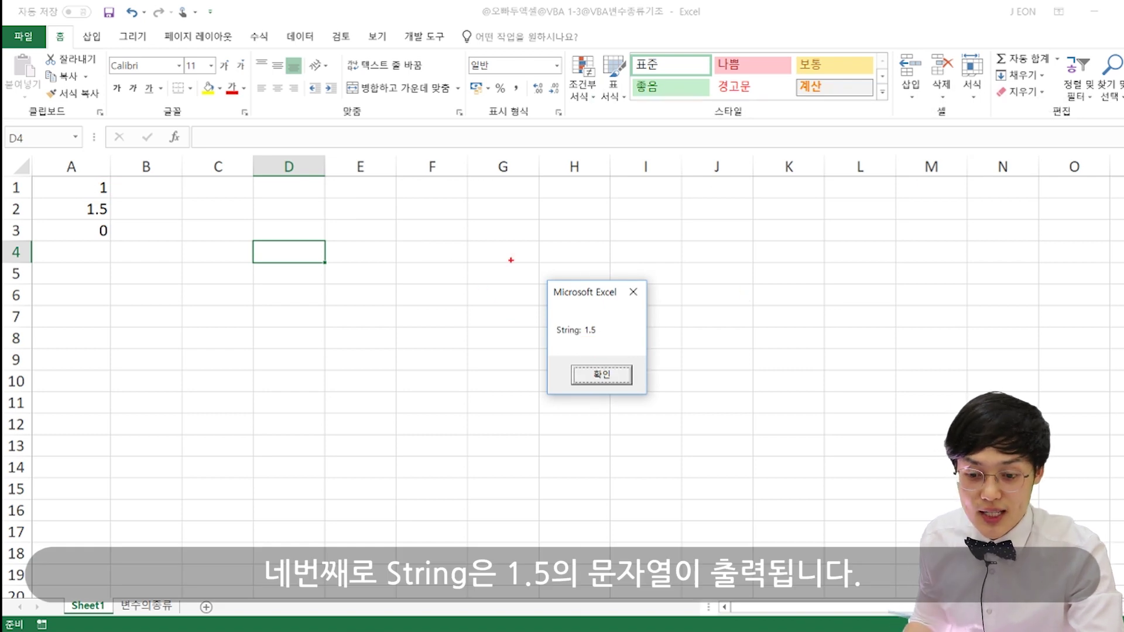
pyautogui.moveTo(610, 334); pyautogui.dragTo(607, 329)
pyautogui.press('Escape')
pyautogui.press('Return')
pyautogui.press('Return')
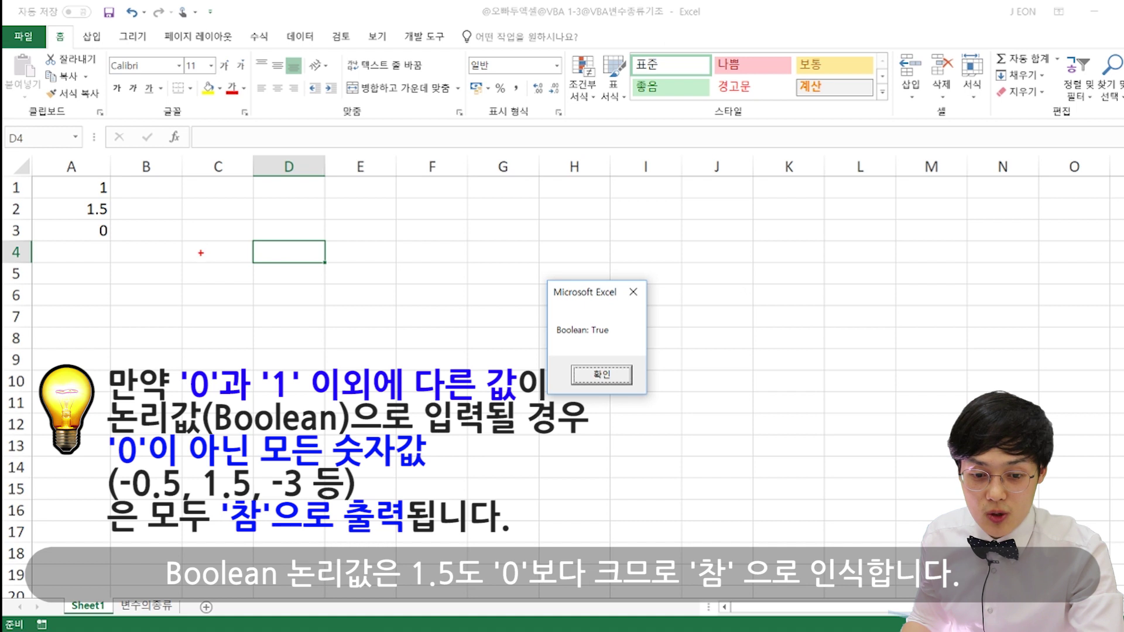
# Mark A2 and the result, then dismiss Boolean: True and Object: 1.5.
pyautogui.moveTo(134, 231); pyautogui.dragTo(123, 220)
pyautogui.moveTo(181, 241); pyautogui.dragTo(189, 202)
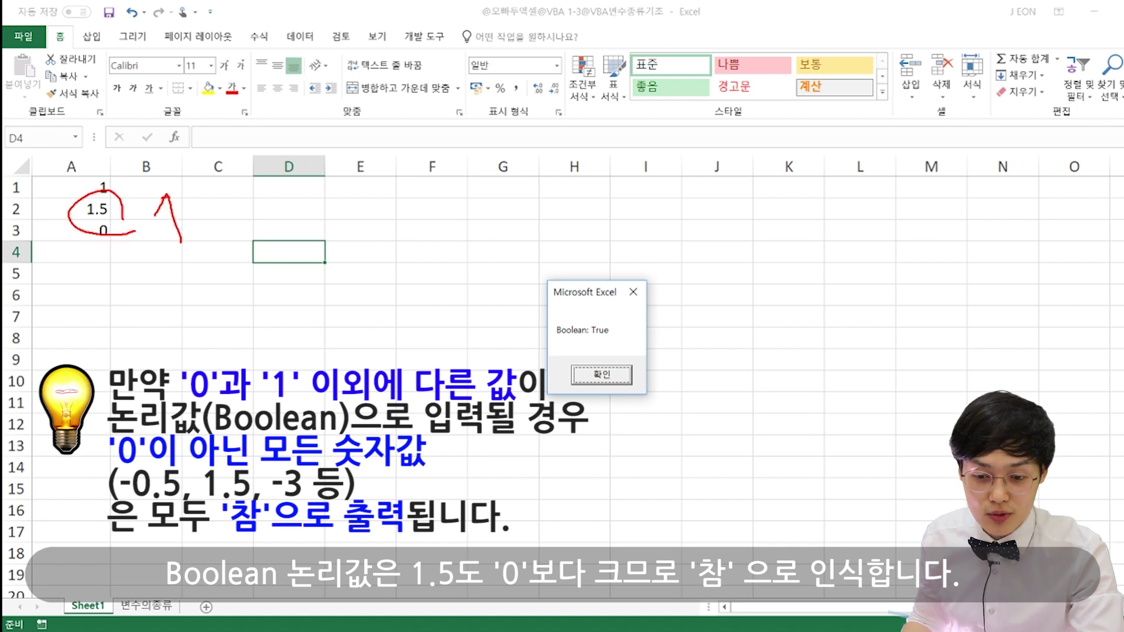
pyautogui.moveTo(617, 337); pyautogui.dragTo(612, 334)
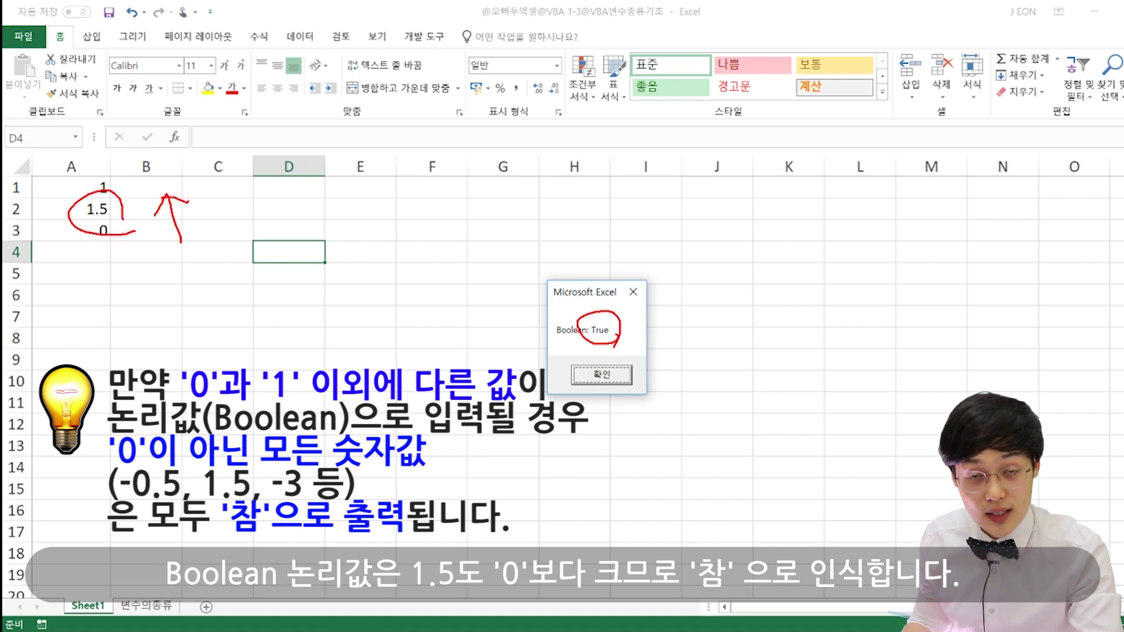
pyautogui.press('Escape')
pyautogui.press('Return')
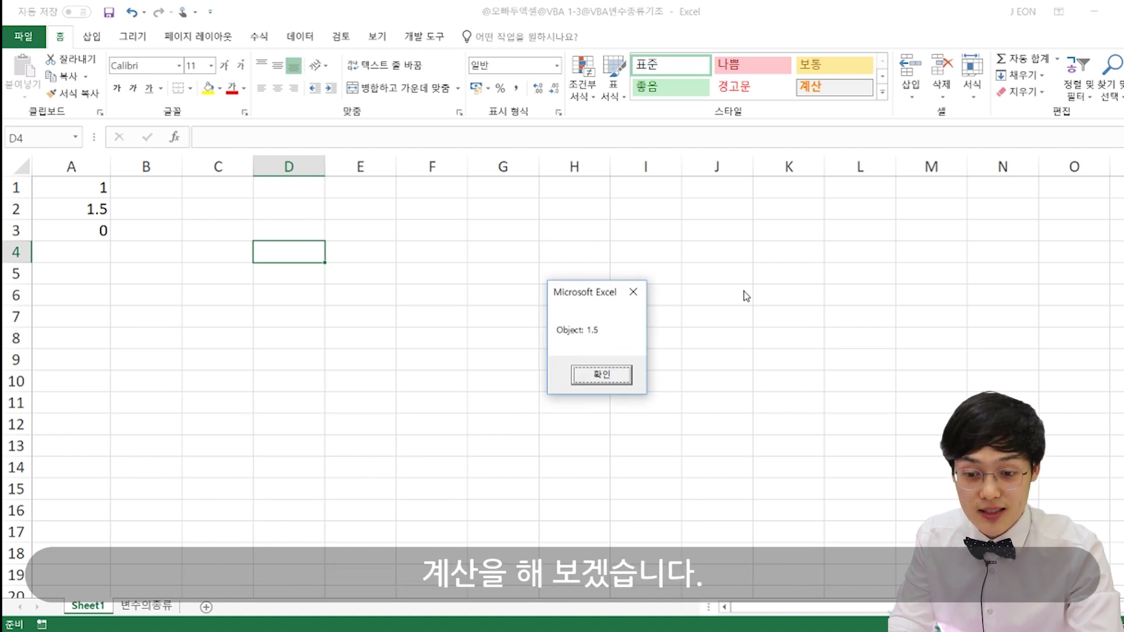
pyautogui.press('Return')
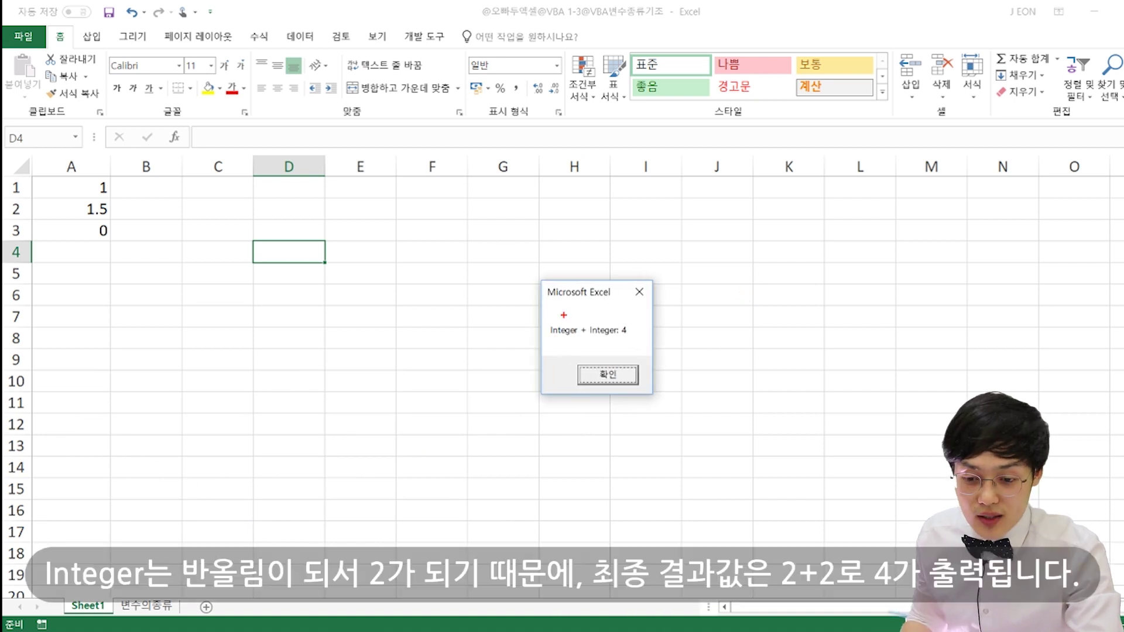
# Annotate A2's 1.5 against the Integer sum 4 and Double sum 3, then move past Double + Double.
pyautogui.moveTo(98, 230); pyautogui.dragTo(106, 230)
pyautogui.moveTo(157, 195)
pyautogui.mouseDown()
pyautogui.moveTo(163, 227)
pyautogui.moveTo(237, 213)
pyautogui.mouseUp()
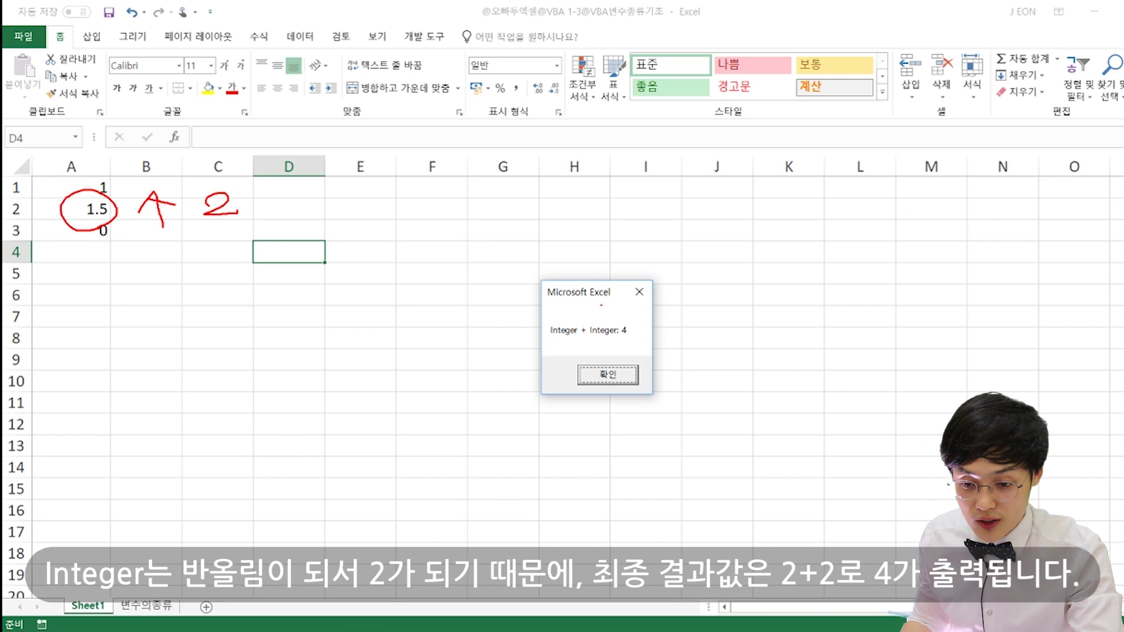
pyautogui.moveTo(558, 306)
pyautogui.mouseDown()
pyautogui.moveTo(556, 324)
pyautogui.moveTo(626, 316)
pyautogui.moveTo(640, 333)
pyautogui.mouseUp()
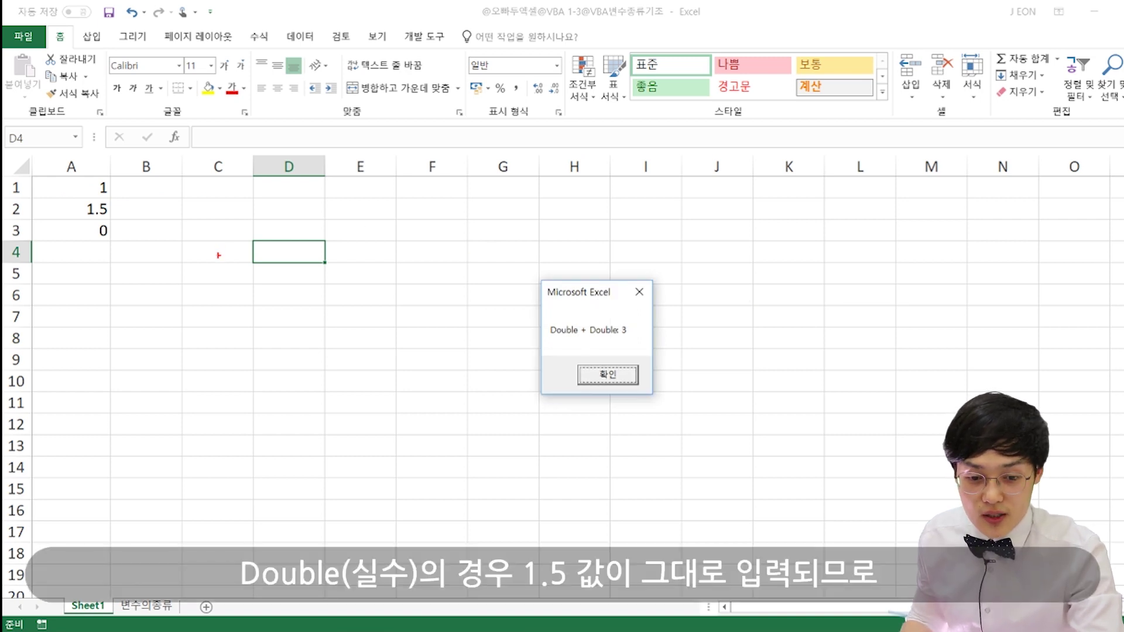
pyautogui.moveTo(132, 232)
pyautogui.mouseDown()
pyautogui.moveTo(96, 181)
pyautogui.moveTo(442, 272)
pyautogui.moveTo(425, 274)
pyautogui.mouseUp()
pyautogui.moveTo(552, 304)
pyautogui.mouseDown()
pyautogui.moveTo(554, 320)
pyautogui.moveTo(616, 315)
pyautogui.mouseUp()
pyautogui.moveTo(631, 321); pyautogui.dragTo(628, 324)
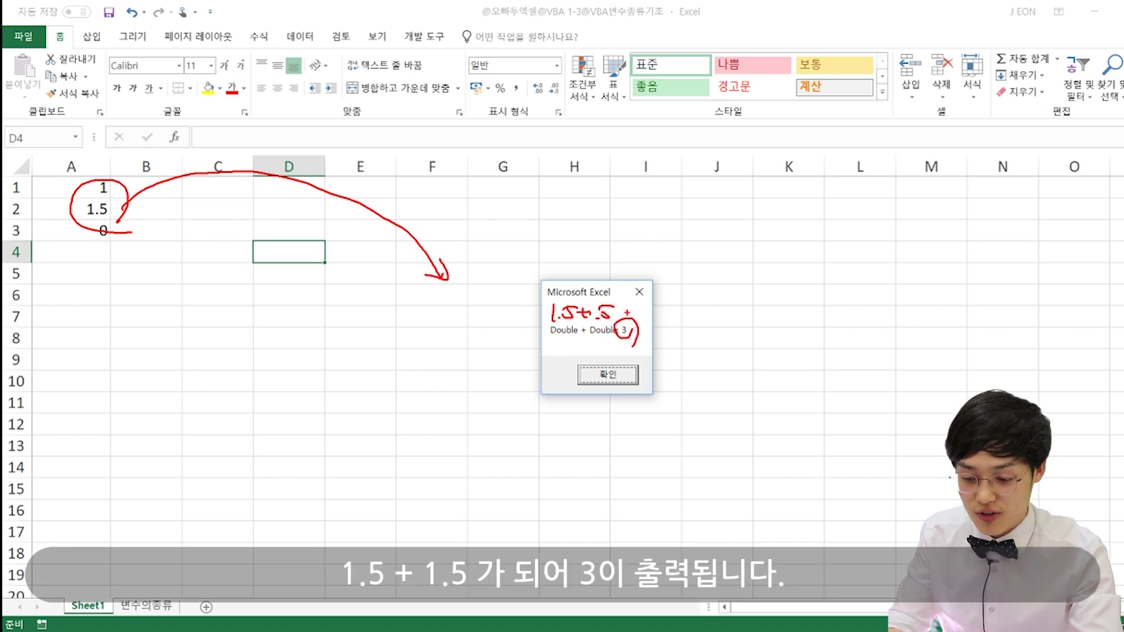
pyautogui.press('Escape')
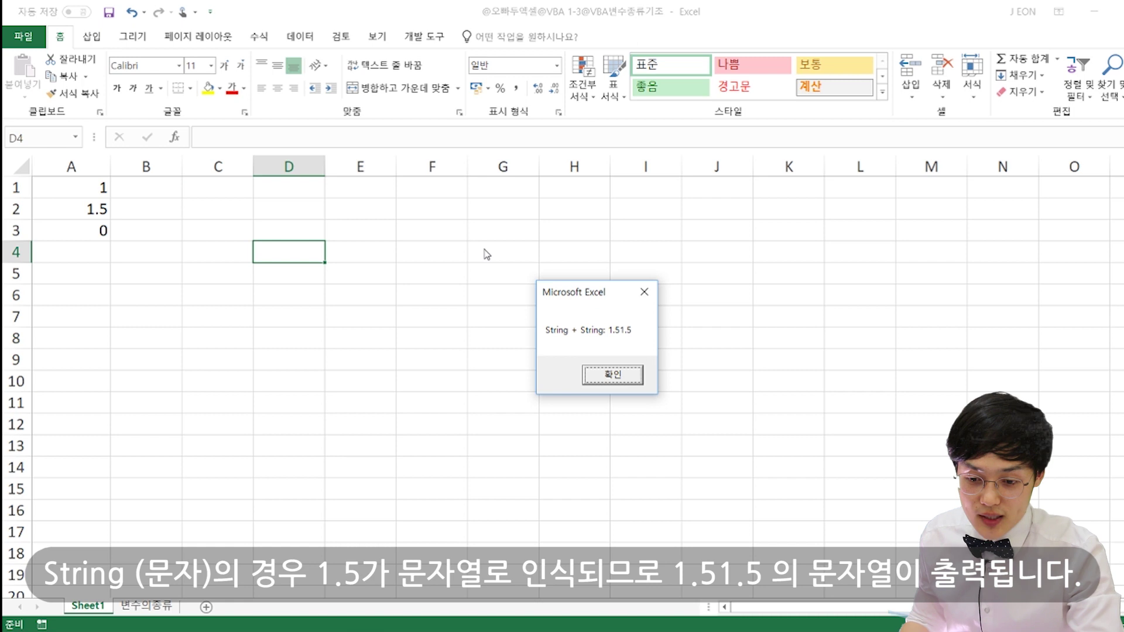
# Mark the String + String: 1.51.5 result and move past it.
pyautogui.moveTo(542, 292)
pyautogui.mouseDown()
pyautogui.moveTo(542, 328)
pyautogui.moveTo(577, 289)
pyautogui.mouseUp()
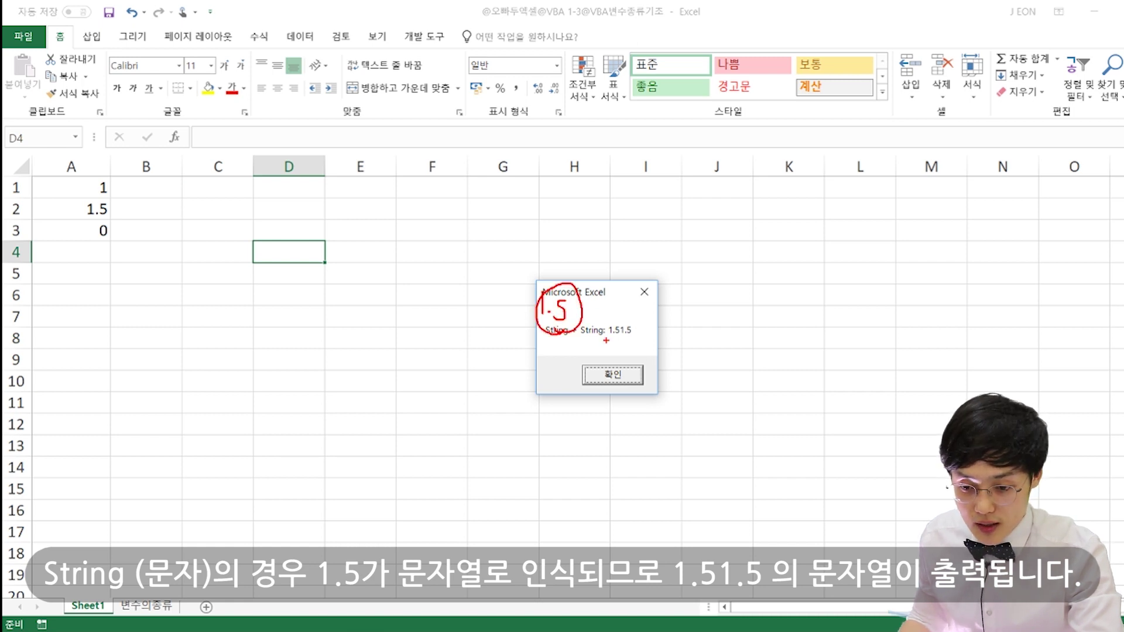
pyautogui.moveTo(624, 340)
pyautogui.mouseDown()
pyautogui.moveTo(643, 339)
pyautogui.moveTo(601, 316)
pyautogui.mouseUp()
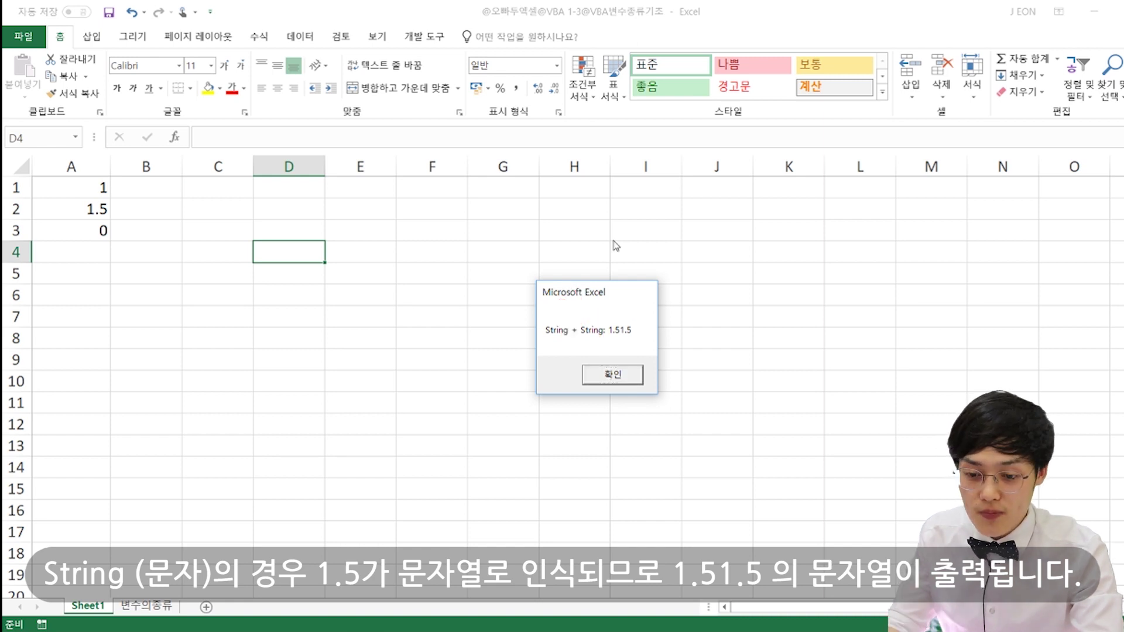
pyautogui.press('Return')
# Draw handwritten marks over the Variant + String: 3 result.
pyautogui.moveTo(587, 337); pyautogui.dragTo(544, 340)
pyautogui.moveTo(555, 301); pyautogui.dragTo(555, 321)
pyautogui.moveTo(558, 319); pyautogui.dragTo(564, 319)
pyautogui.moveTo(561, 316); pyautogui.dragTo(561, 322)
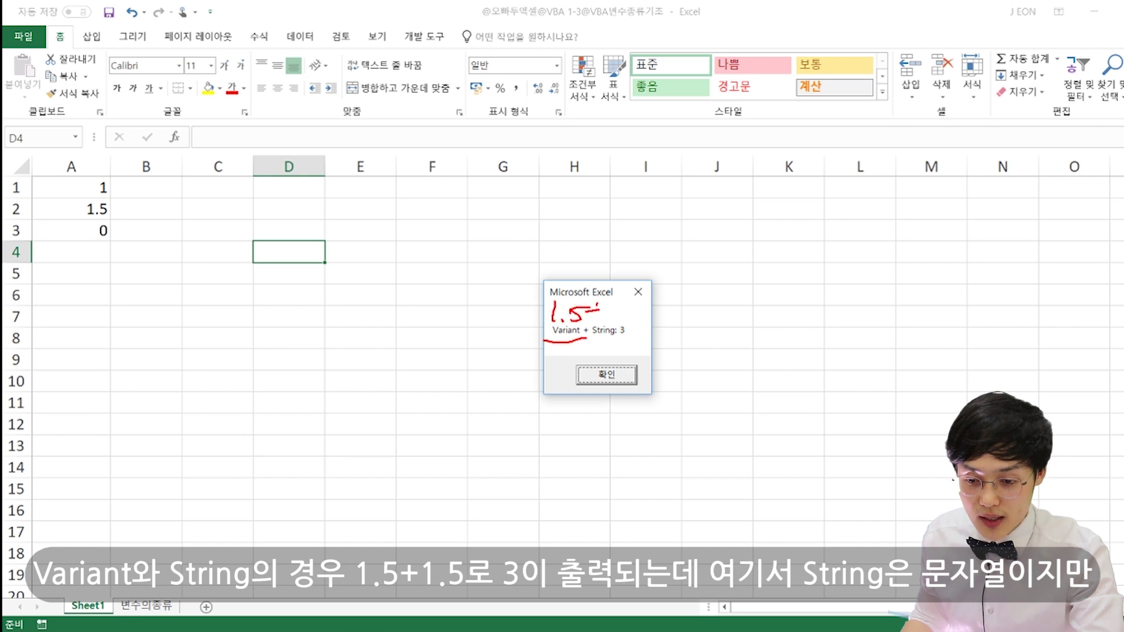
pyautogui.moveTo(624, 320)
pyautogui.mouseDown()
pyautogui.moveTo(606, 305)
pyautogui.moveTo(667, 280)
pyautogui.moveTo(551, 350)
pyautogui.moveTo(671, 353)
pyautogui.moveTo(555, 279)
pyautogui.moveTo(561, 362)
pyautogui.moveTo(633, 357)
pyautogui.mouseUp()
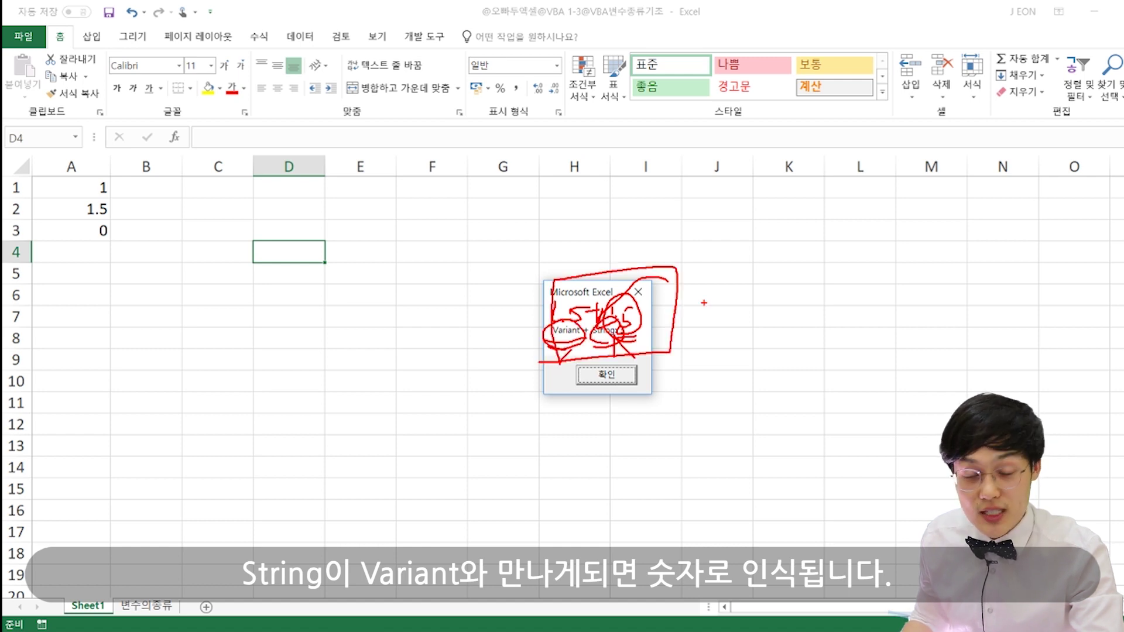
# Close the last DataType_Test2 result, then run DataType_Test3 from its code with F5.
pyautogui.press('Escape')
pyautogui.press('Return')
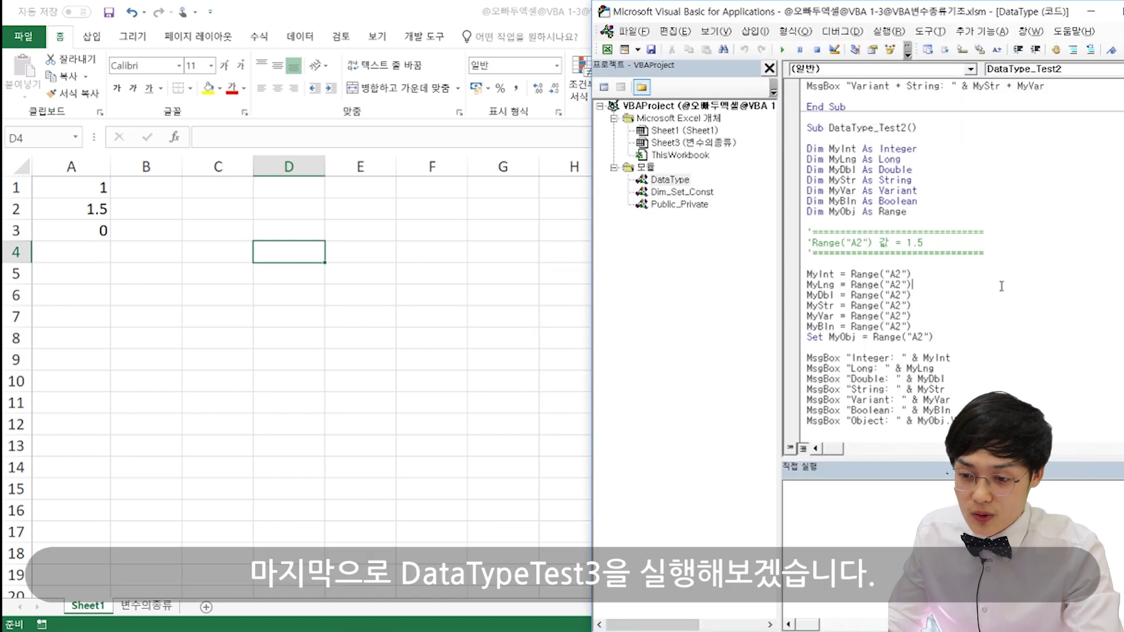
pyautogui.scroll(-3, 1000, 271)
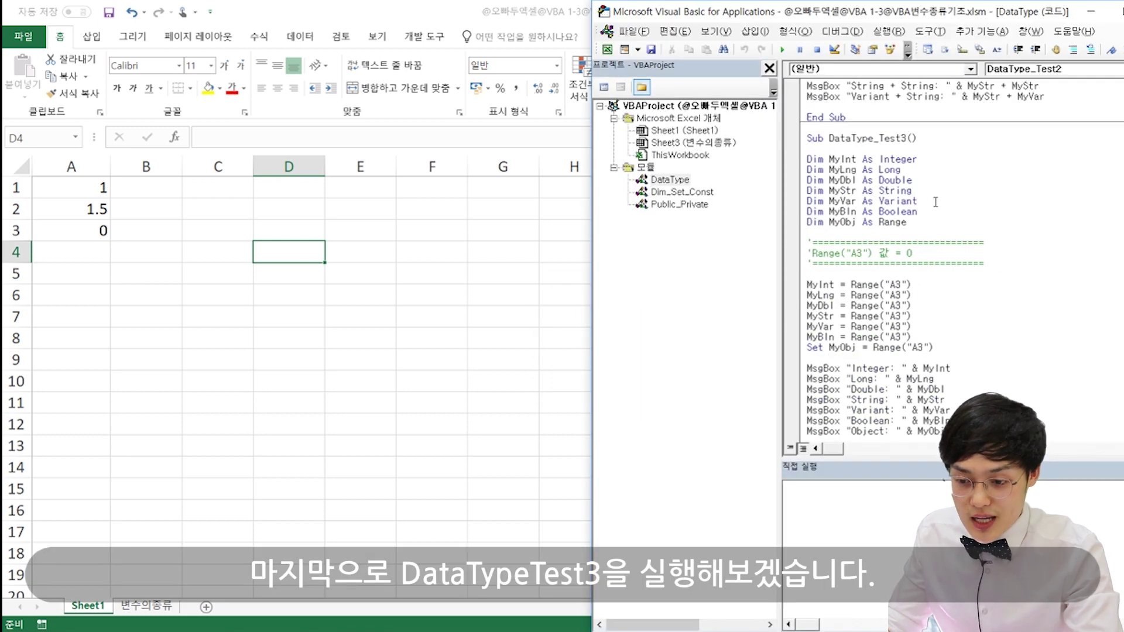
pyautogui.click(882, 322)
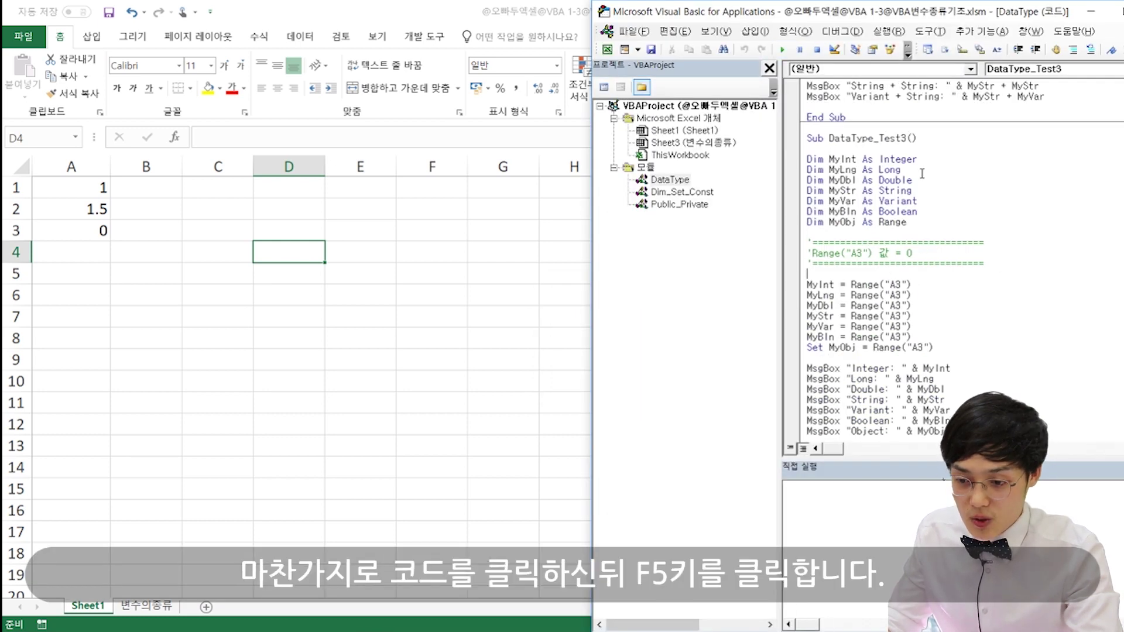
pyautogui.press('F5')
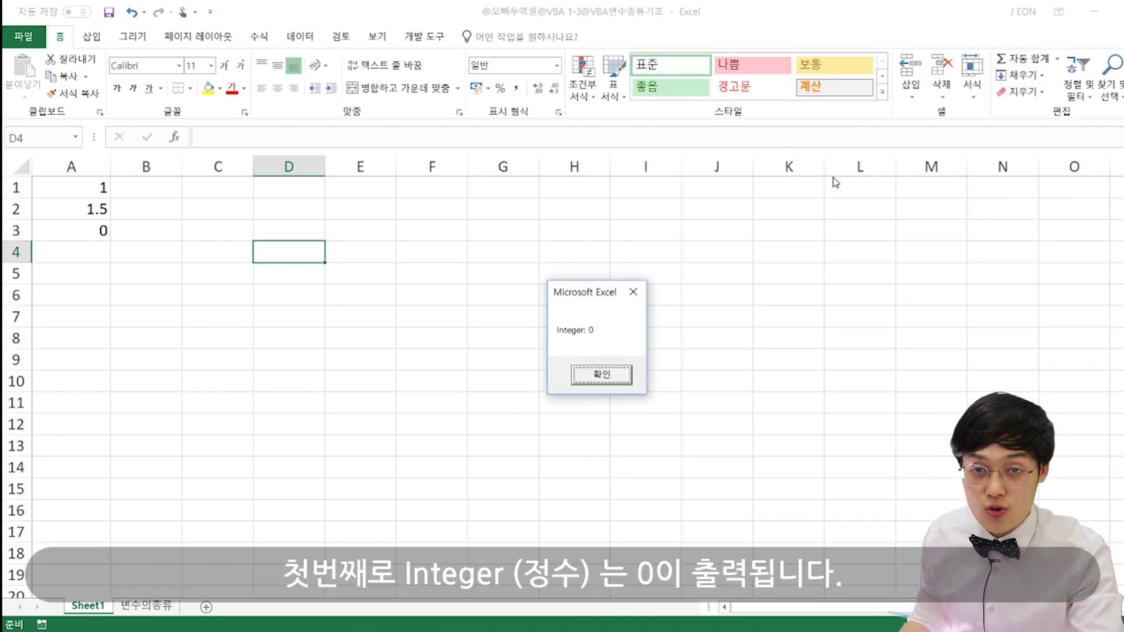
# Dismiss each zero/False result, Integer: 0 through String + String: 00, until the macro ends.
pyautogui.press('Return')
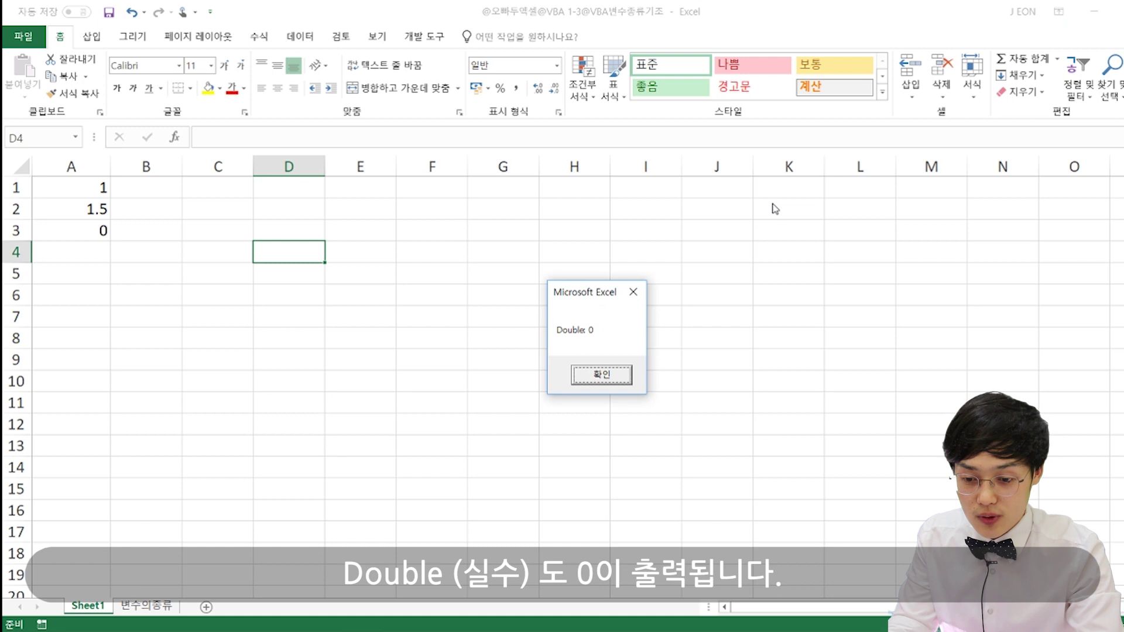
pyautogui.press('Return')
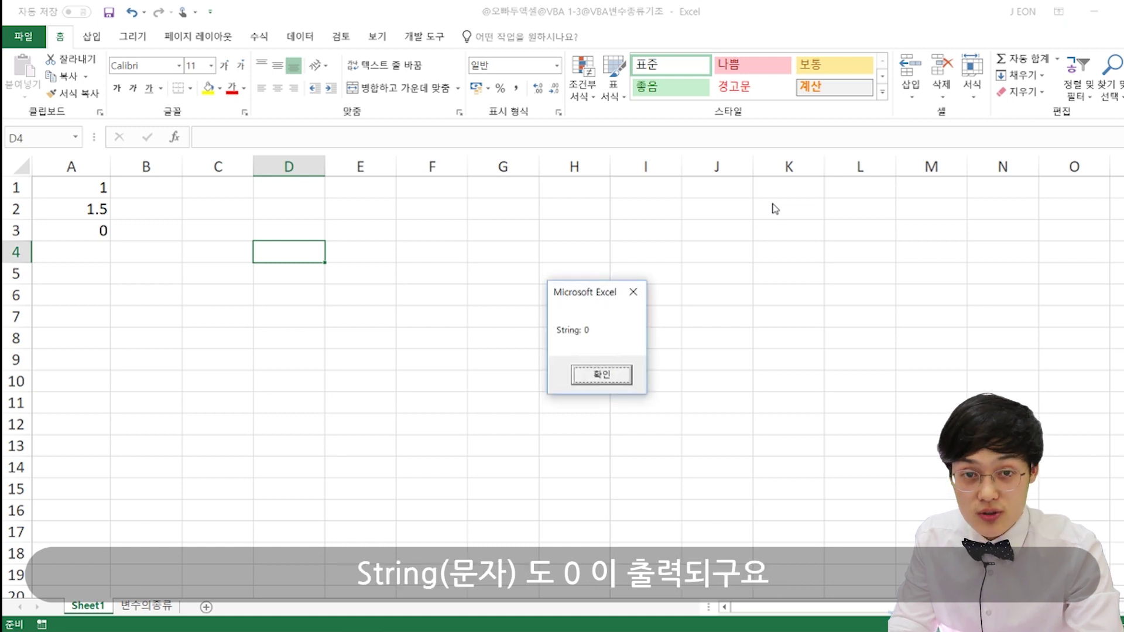
pyautogui.press('Return')
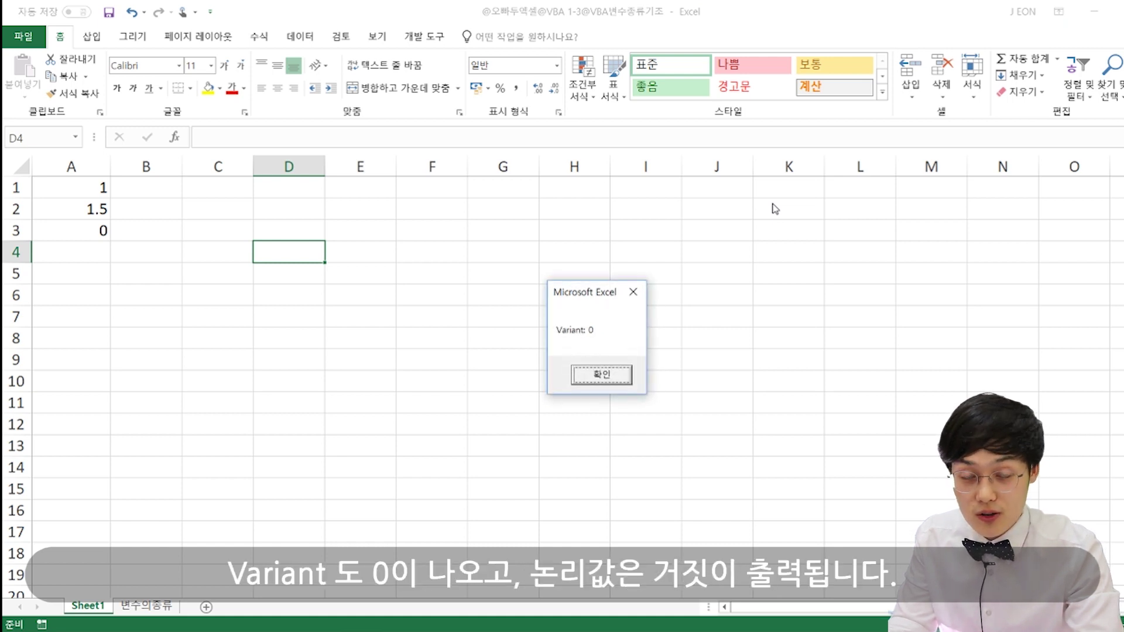
pyautogui.press('Return')
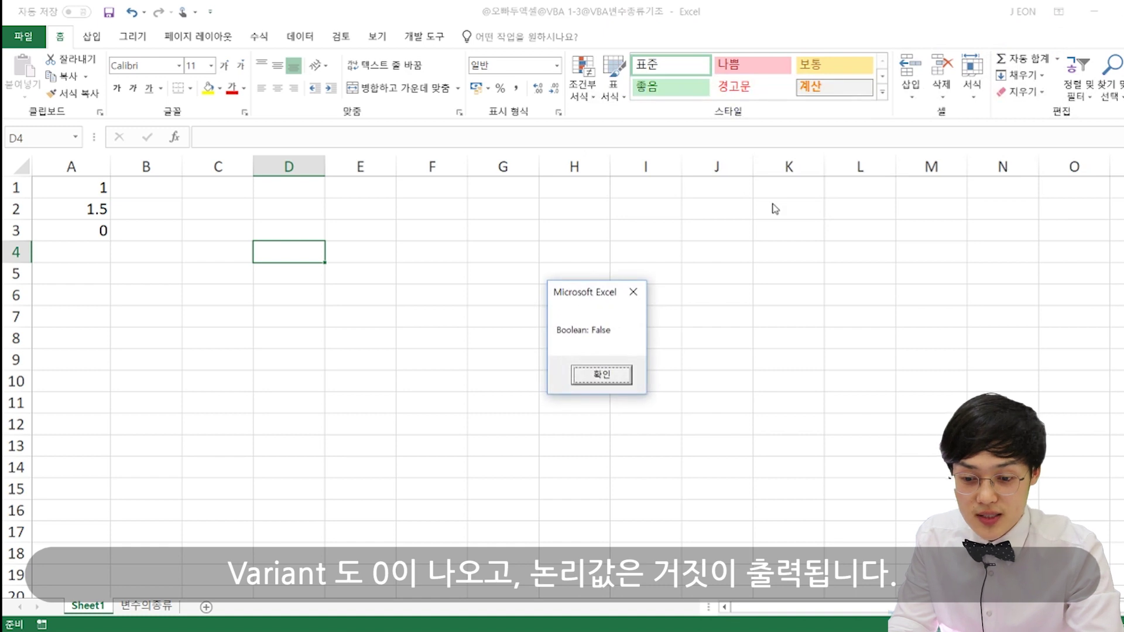
pyautogui.press('Return')
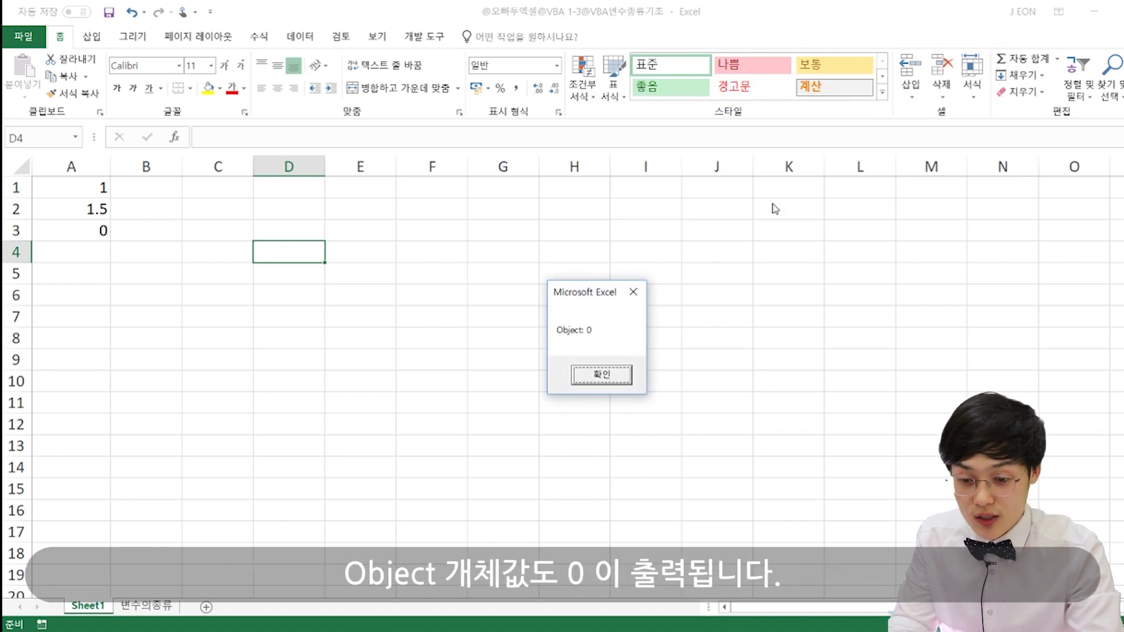
pyautogui.press('Return')
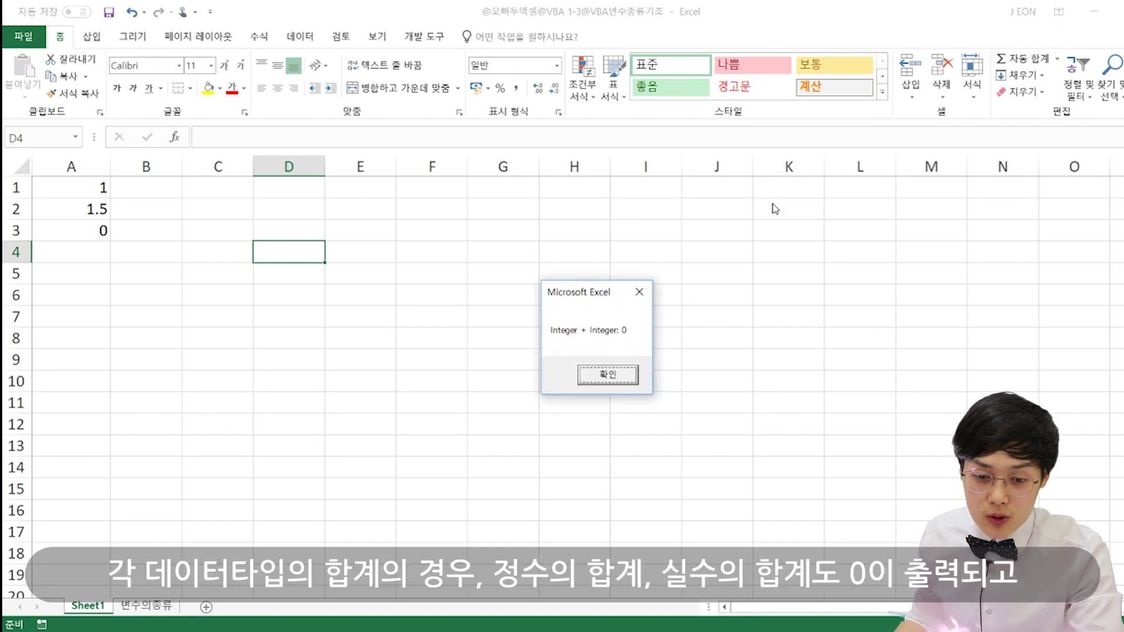
pyautogui.press('Return')
pyautogui.press('Return')
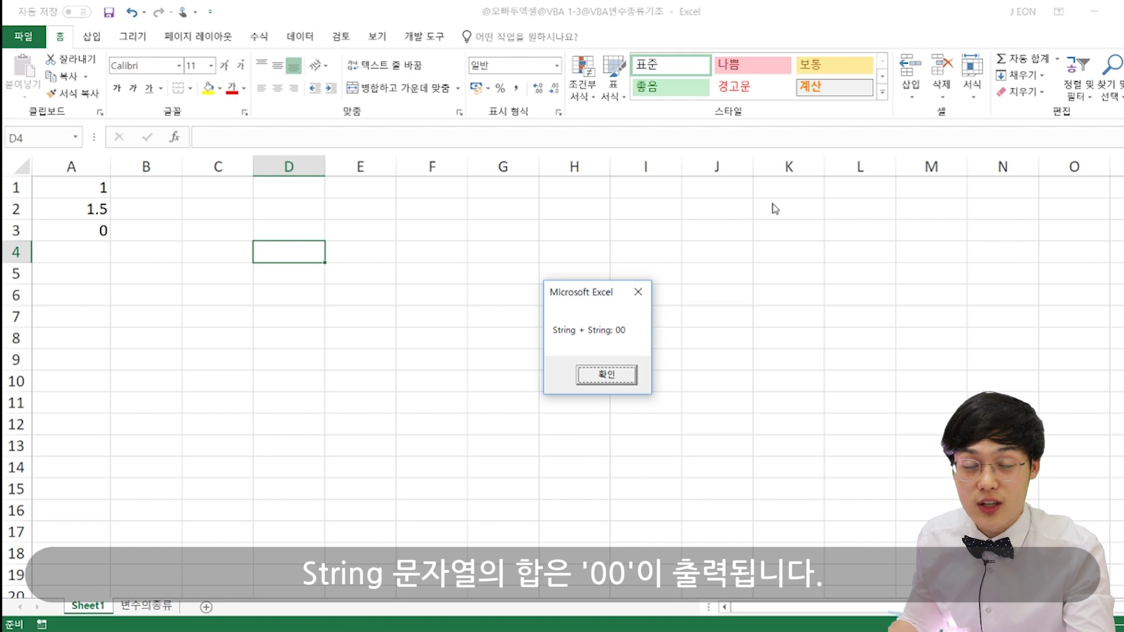
pyautogui.press('Return')
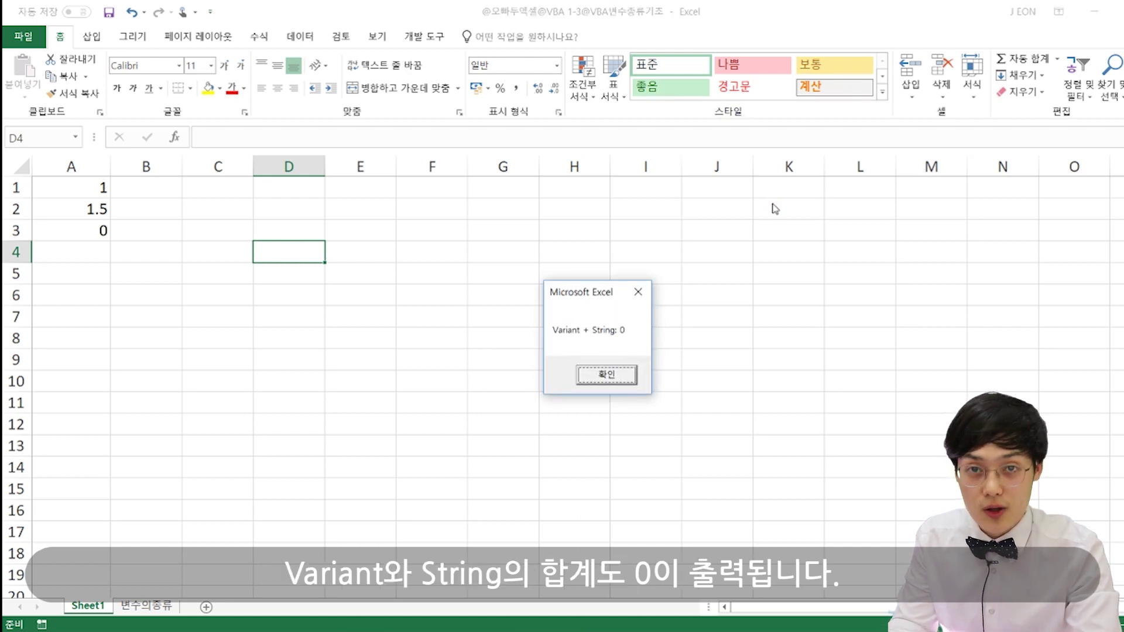
pyautogui.press('Return')
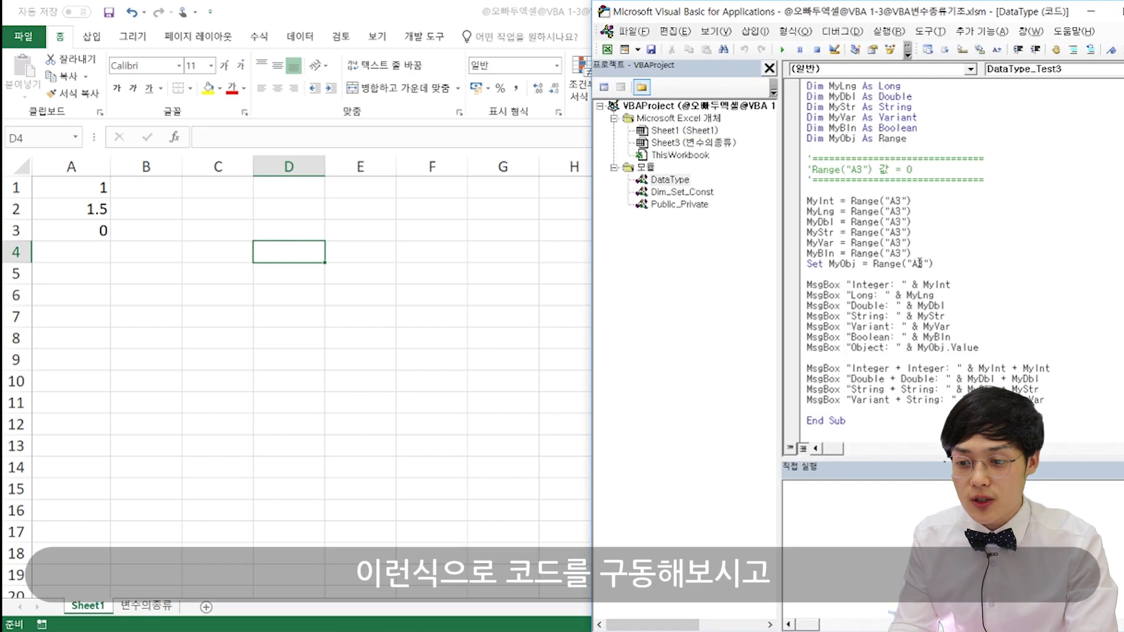